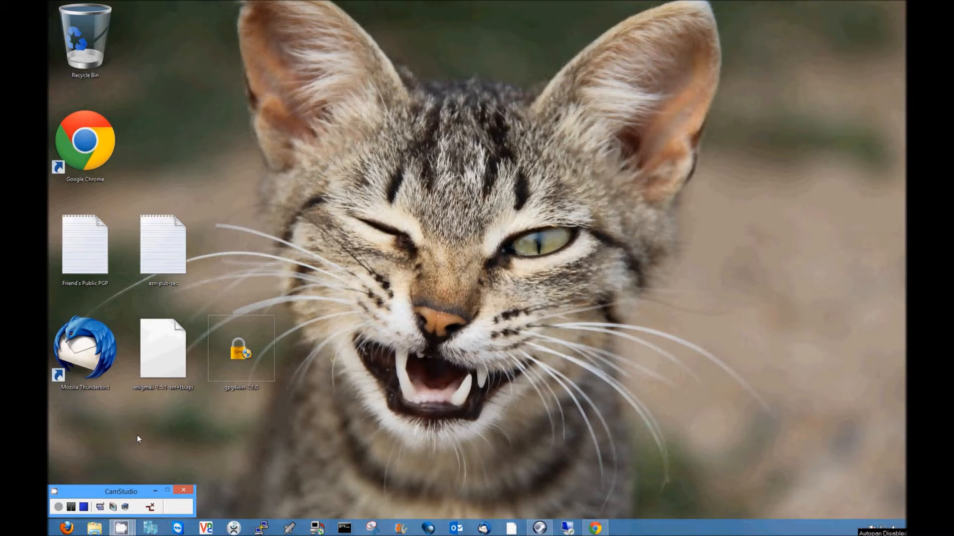
Step: Point out the Friend's Public PGP and asn-pub-sec key files, then select both together
click(98, 257)
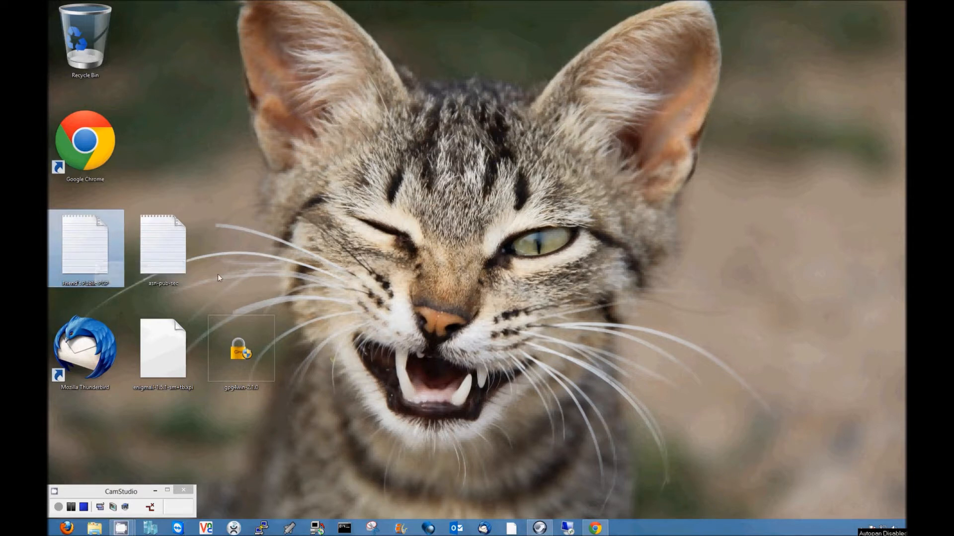
click(180, 252)
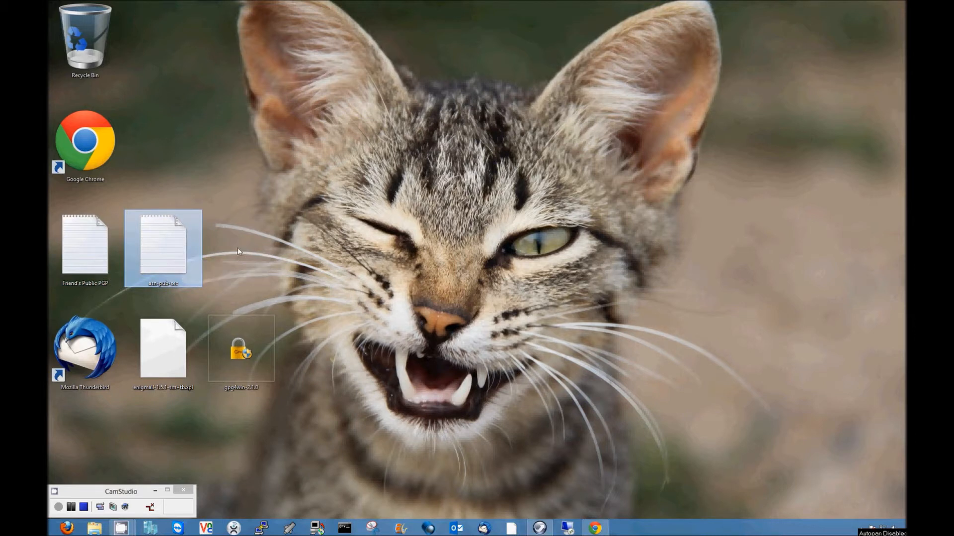
drag(230, 250, 208, 251)
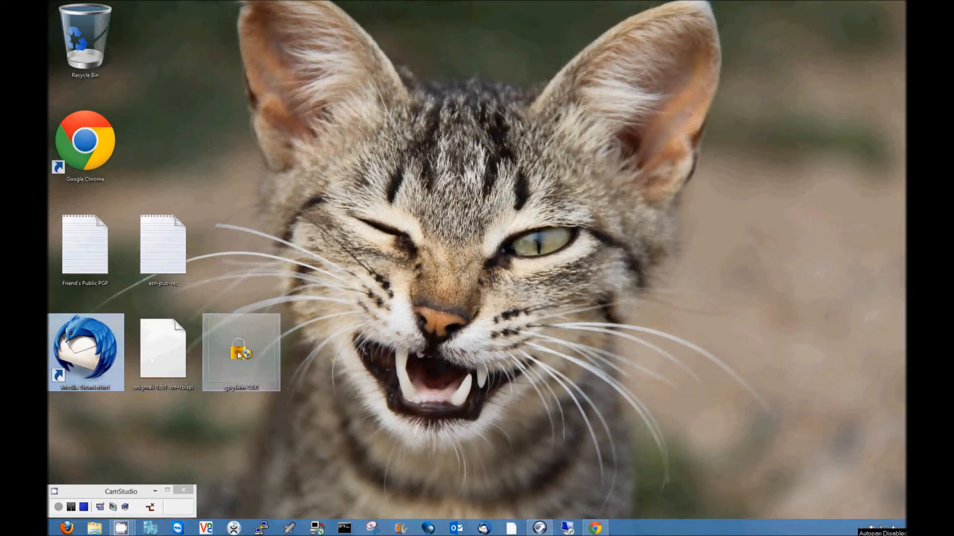
Step: Point out the gpg4win-2.1.0 installer and Enigmail add-on, then bring up Chrome's Thunderbird page
click(263, 356)
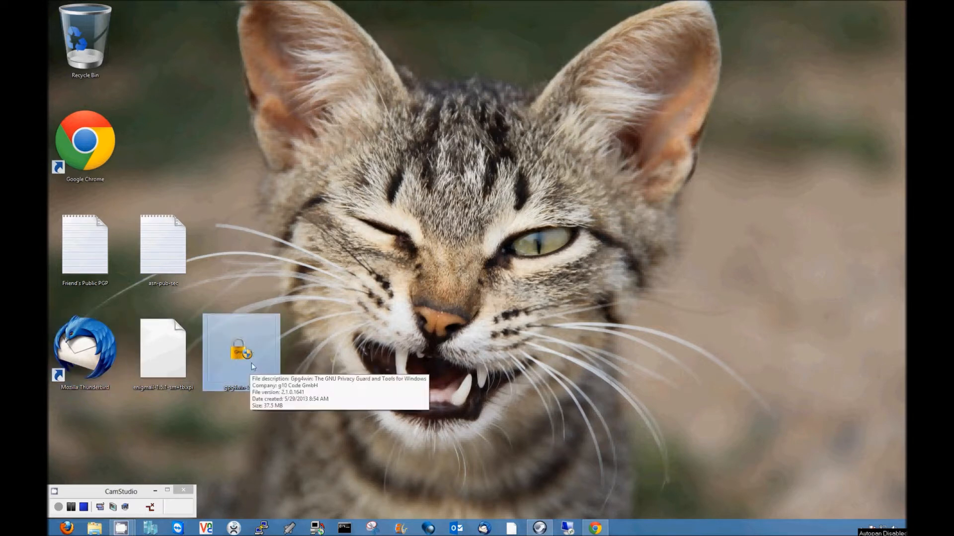
click(177, 351)
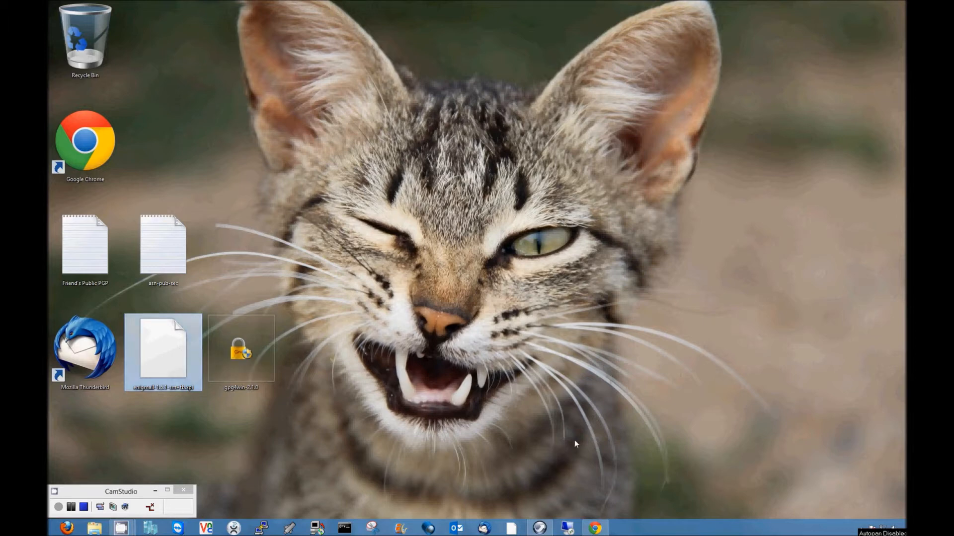
click(595, 528)
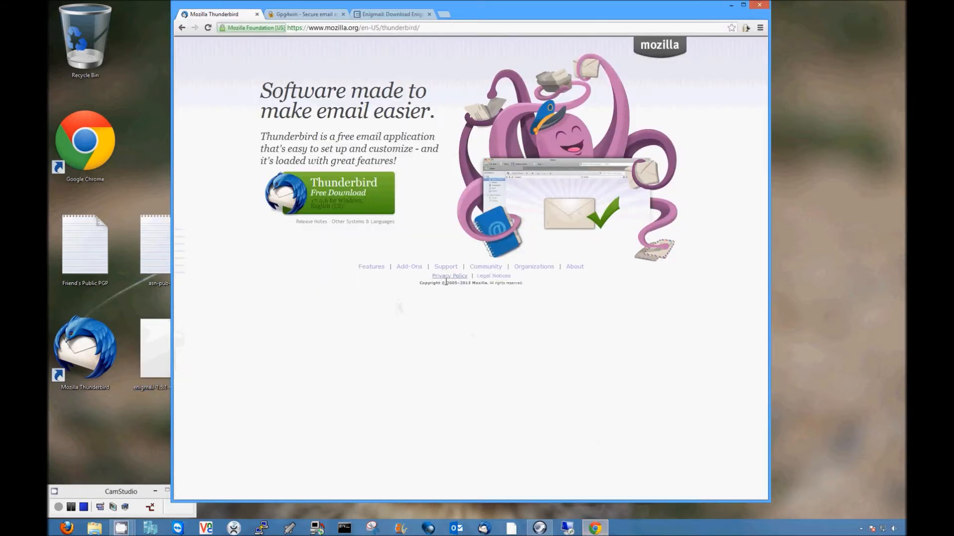
Step: Review the Thunderbird download page address and the Gpg4win website
click(421, 28)
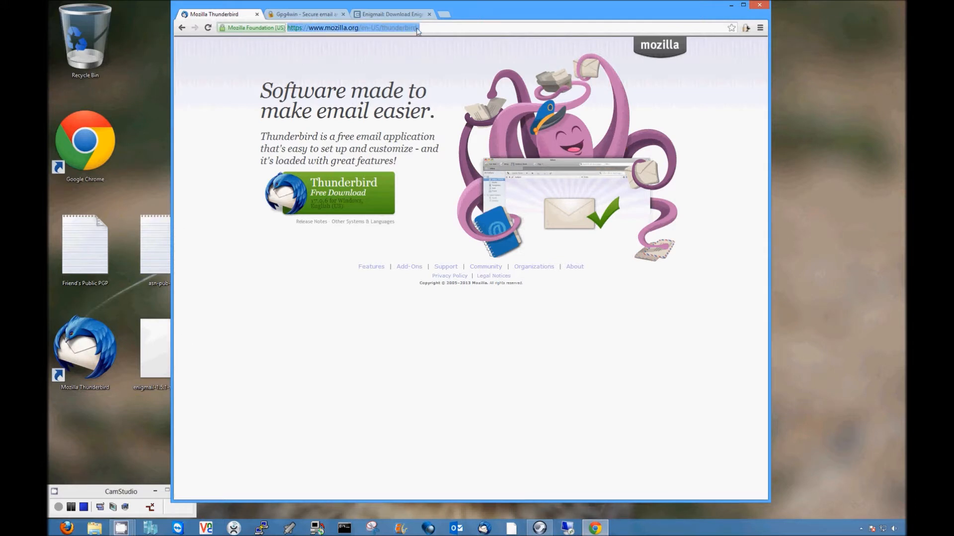
click(433, 28)
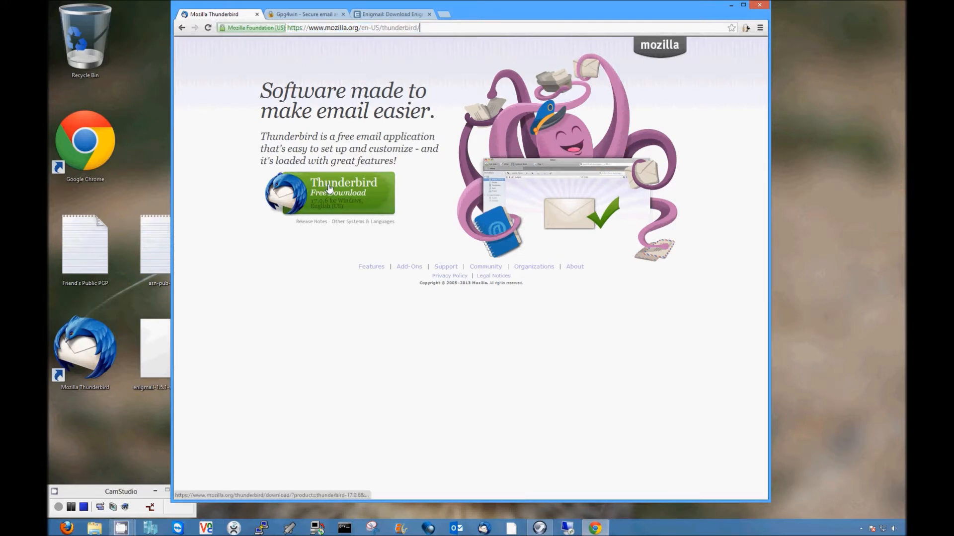
click(311, 15)
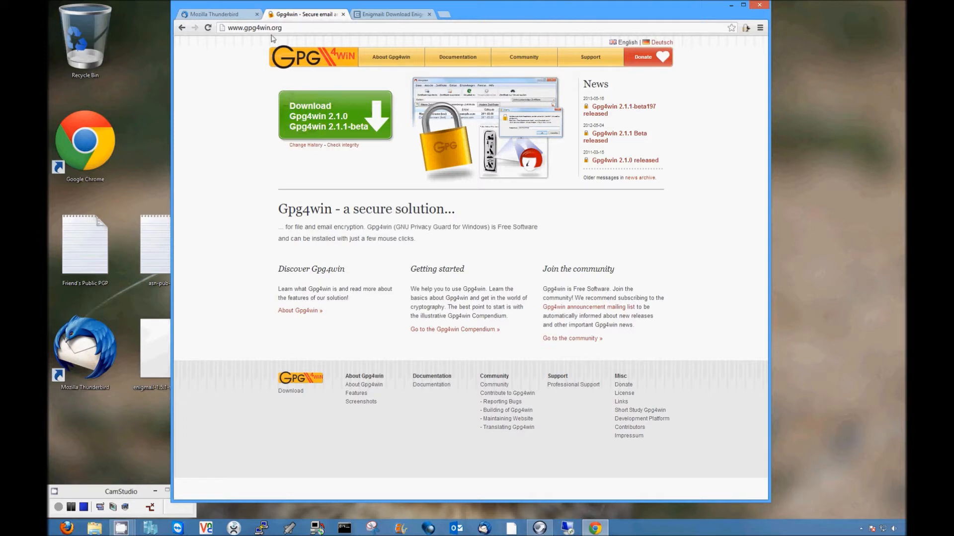
click(235, 19)
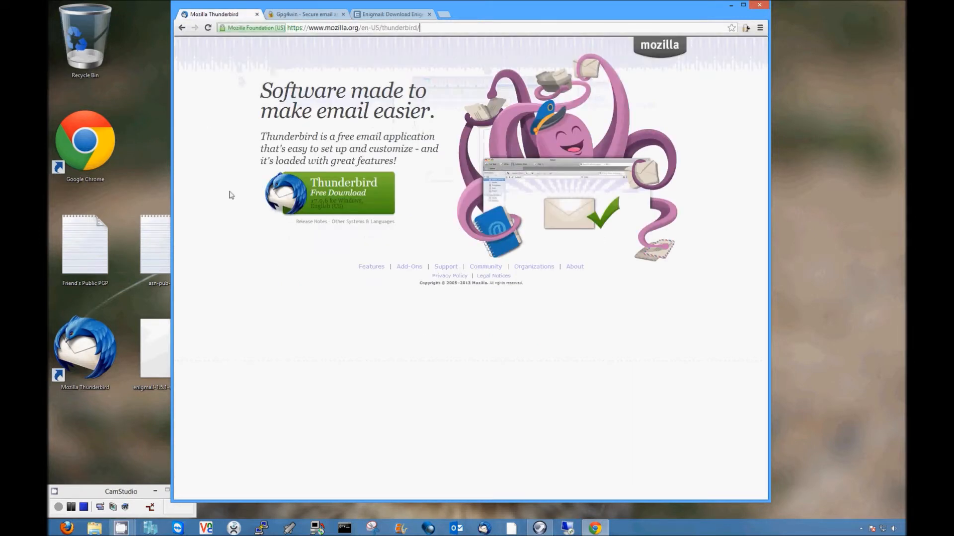
click(292, 17)
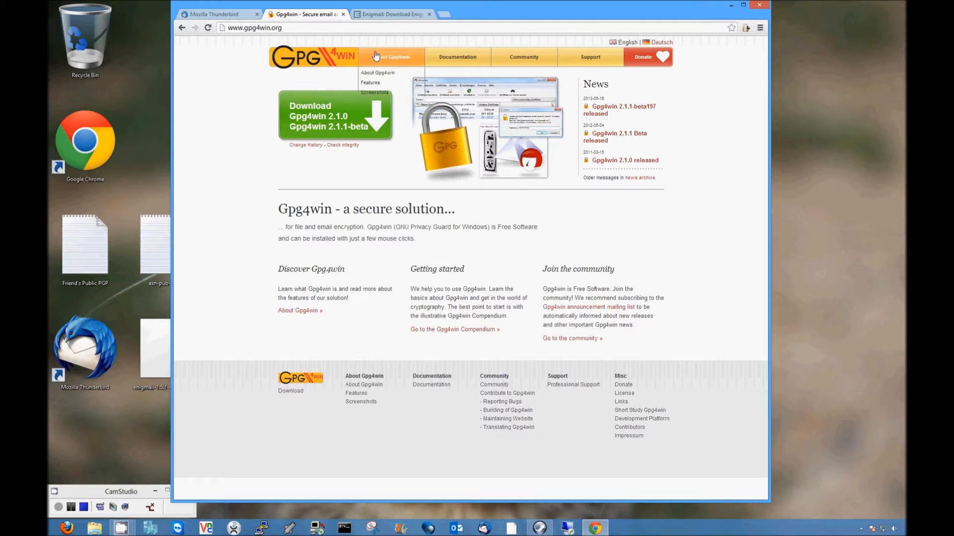
Step: Look over the Enigmail download page, flipping between the Thunderbird, Gpg4win and Enigmail tabs
click(388, 15)
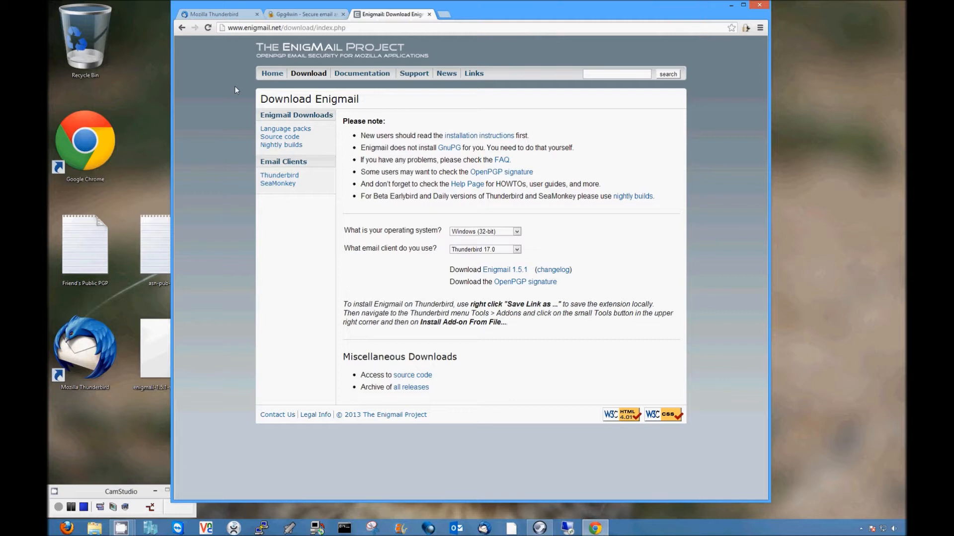
click(286, 15)
click(240, 14)
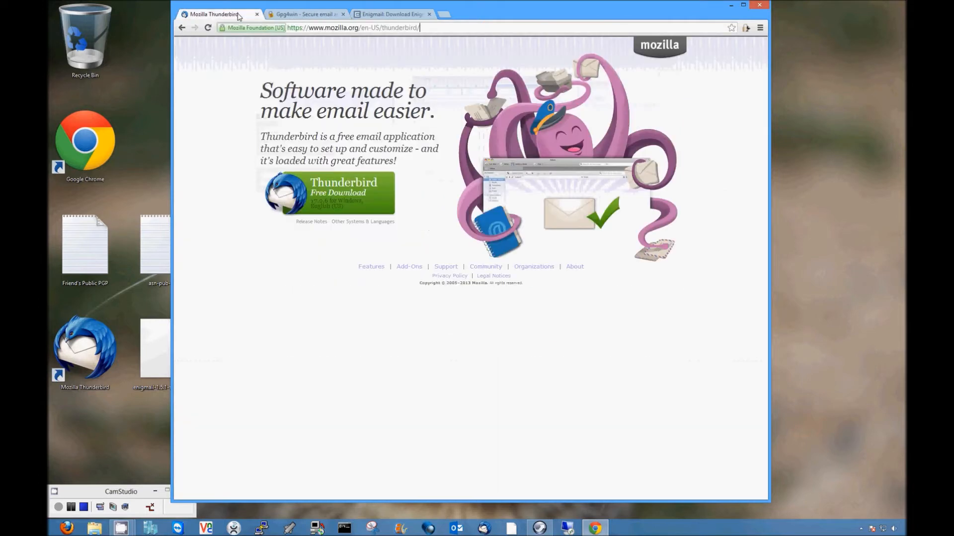
click(288, 14)
click(386, 16)
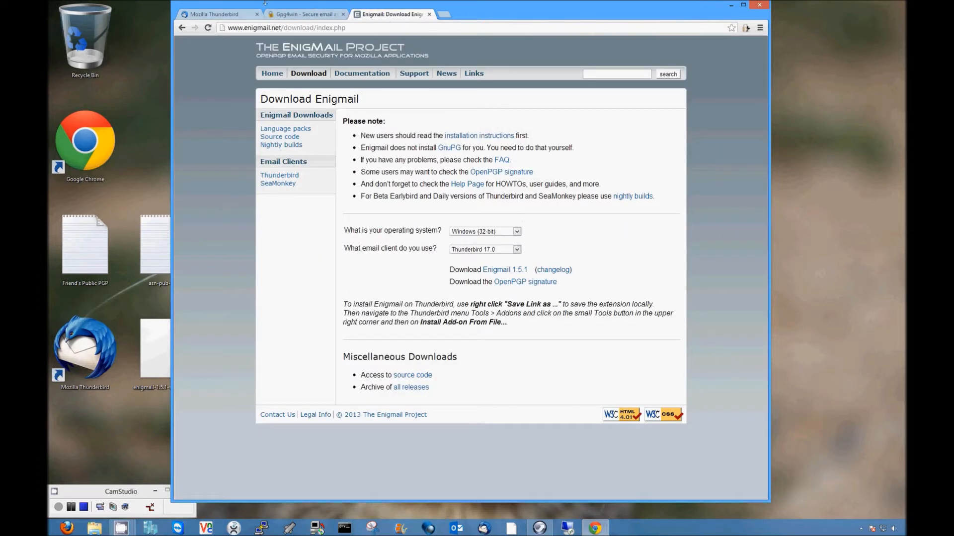
click(235, 16)
click(324, 16)
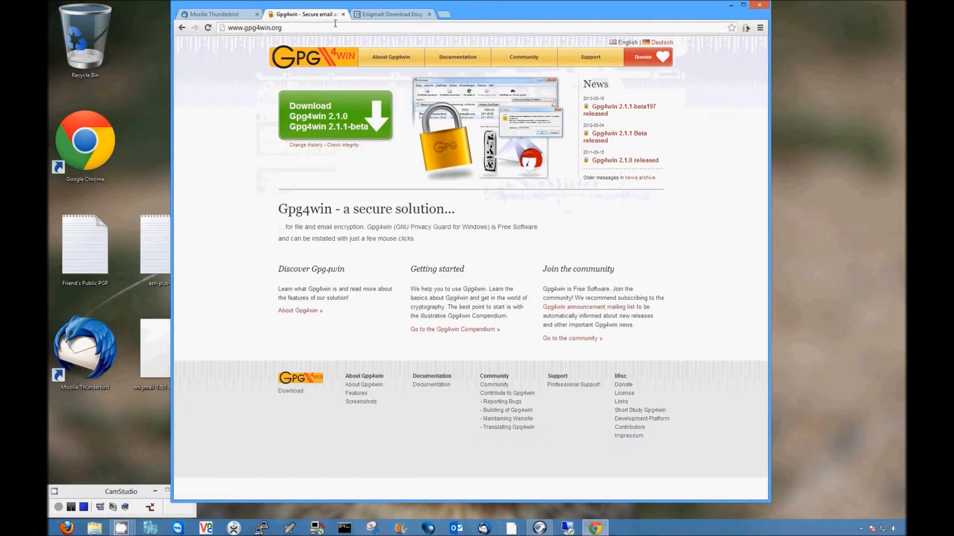
click(387, 20)
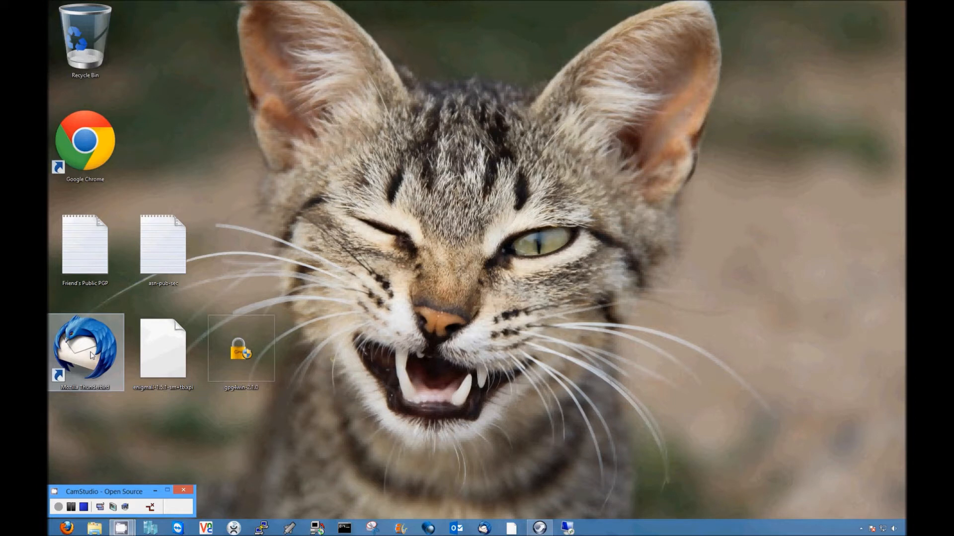
Step: Launch the gpg4win-2.1.0 installer in English and accept the license agreement
click(170, 354)
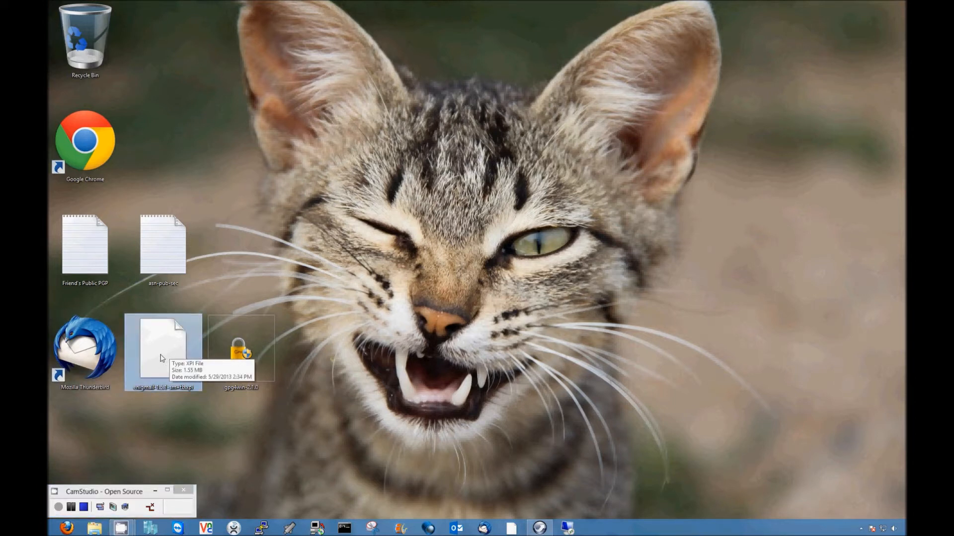
click(237, 350)
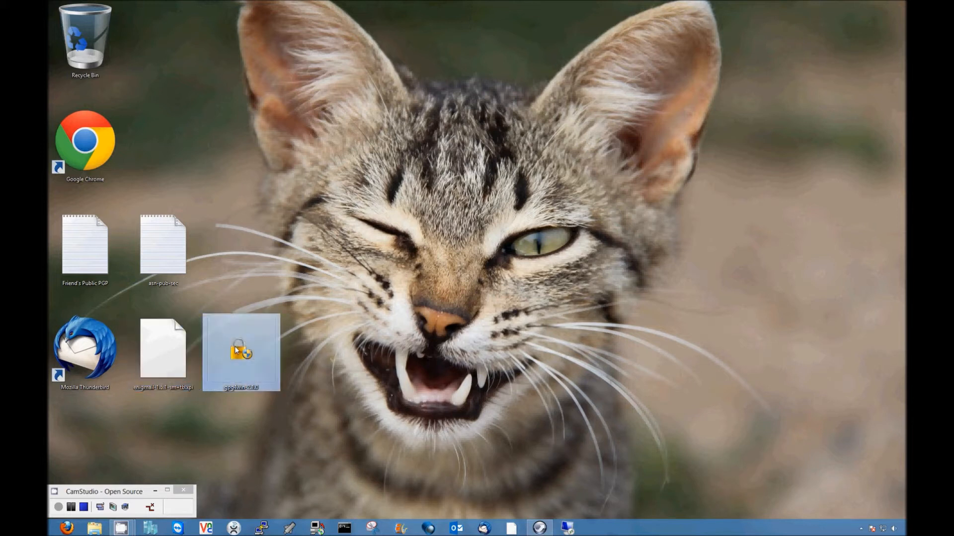
mouse_move(250, 354)
double_click(245, 351)
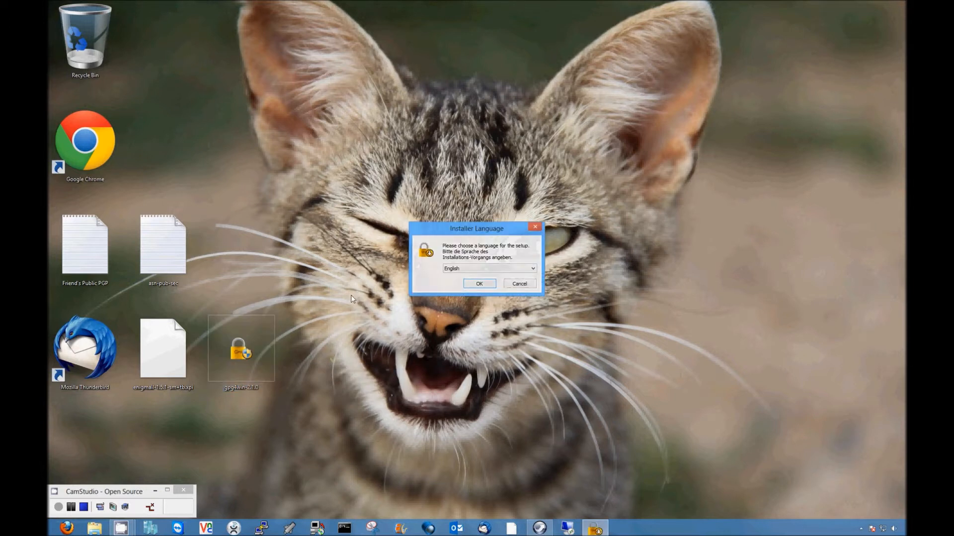
click(479, 284)
click(523, 337)
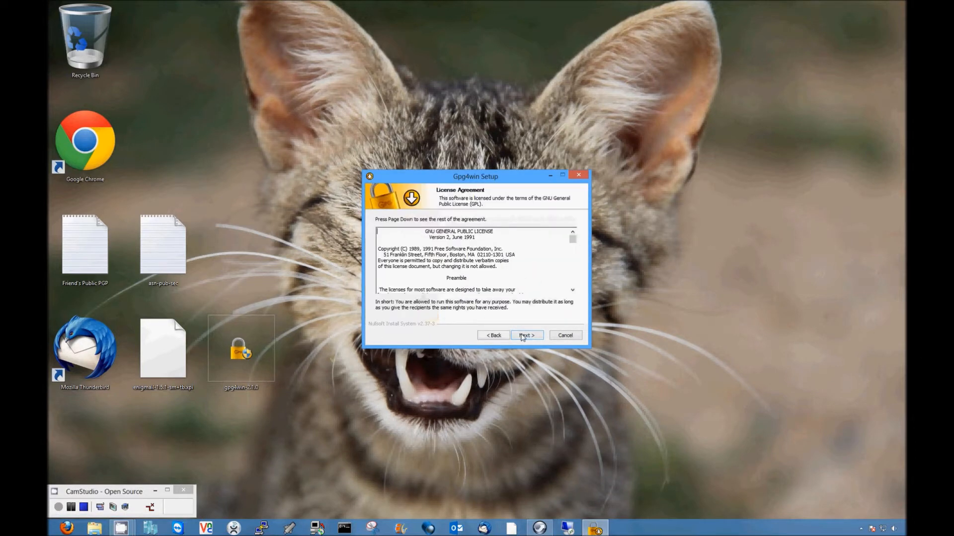
click(522, 337)
Step: Include GNU Privacy Assistant and install with the default folder and Start Menu settings
click(458, 264)
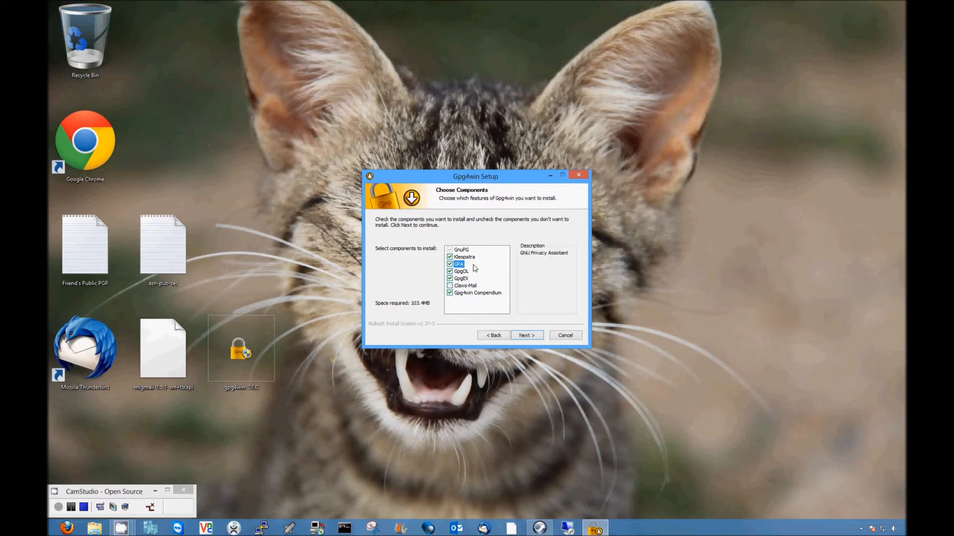
click(526, 336)
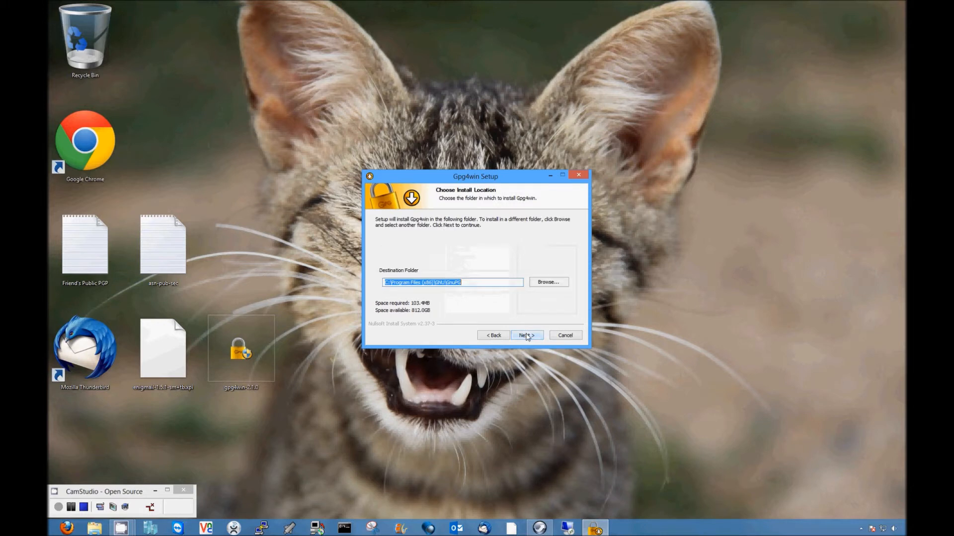
click(522, 336)
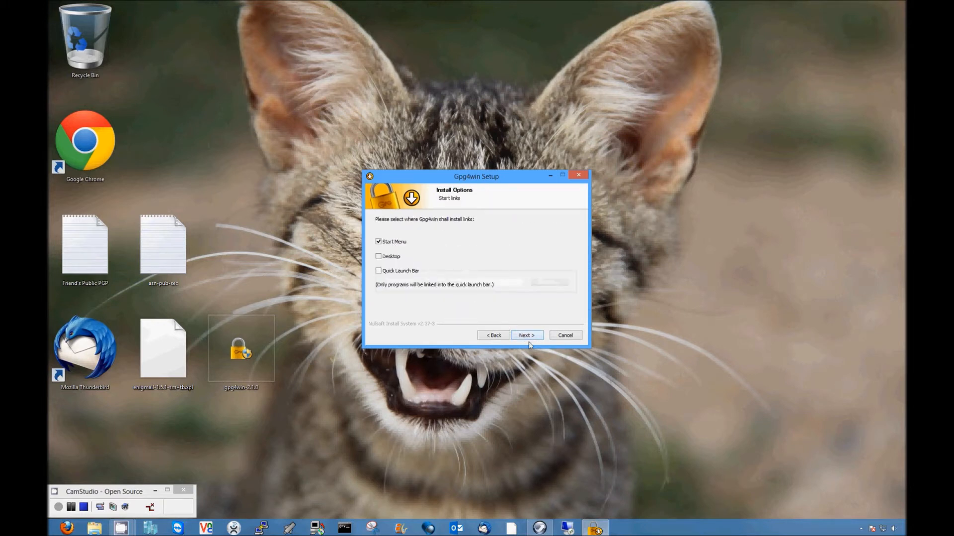
click(527, 336)
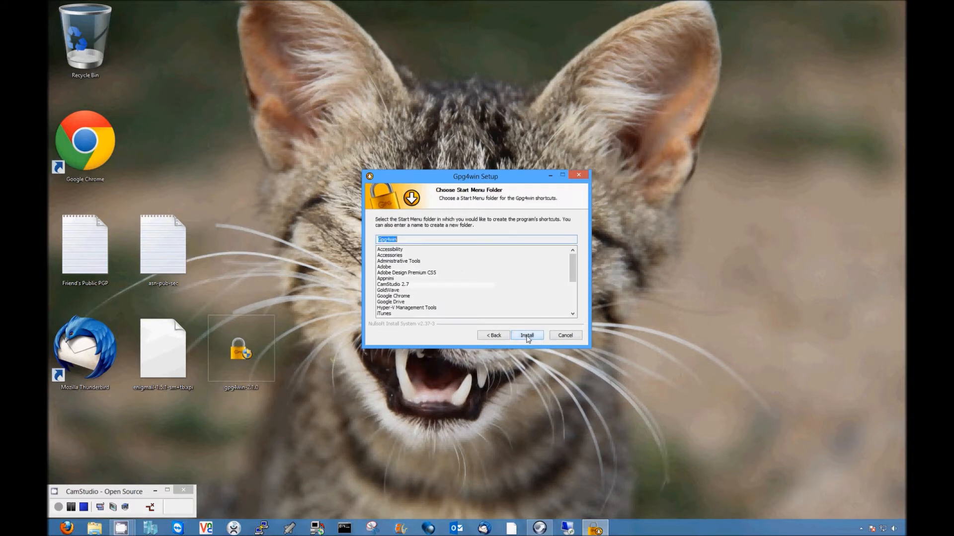
click(526, 336)
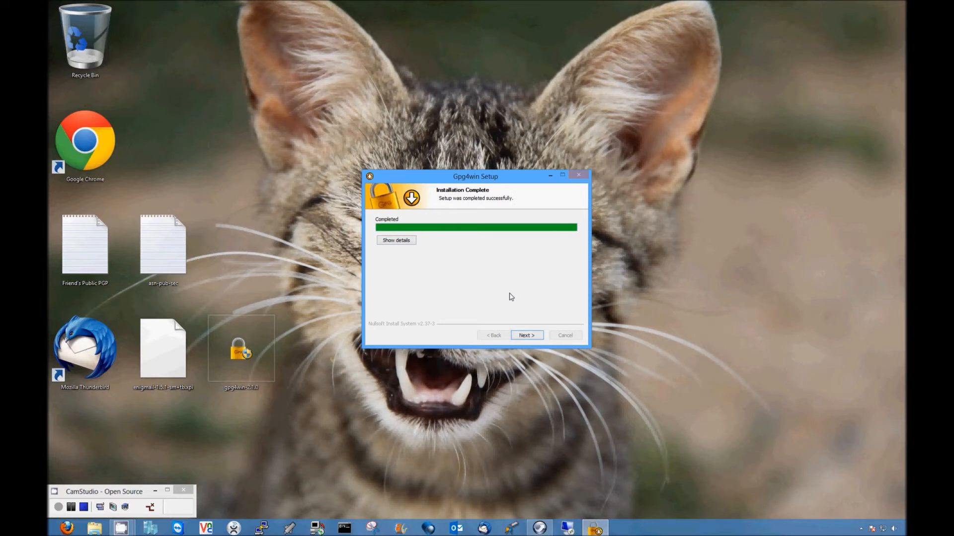
Step: Finish setup, skipping root certificate configuration and the README
click(527, 336)
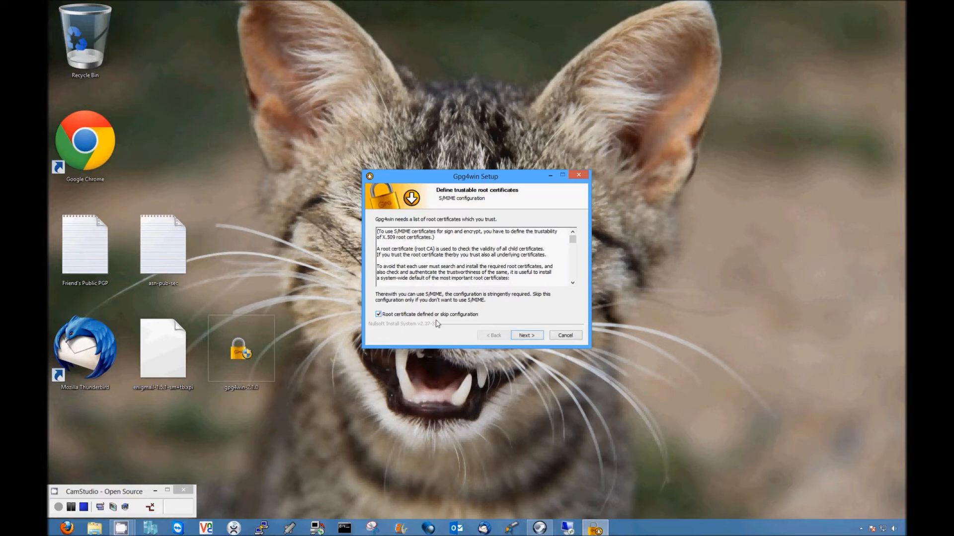
click(525, 337)
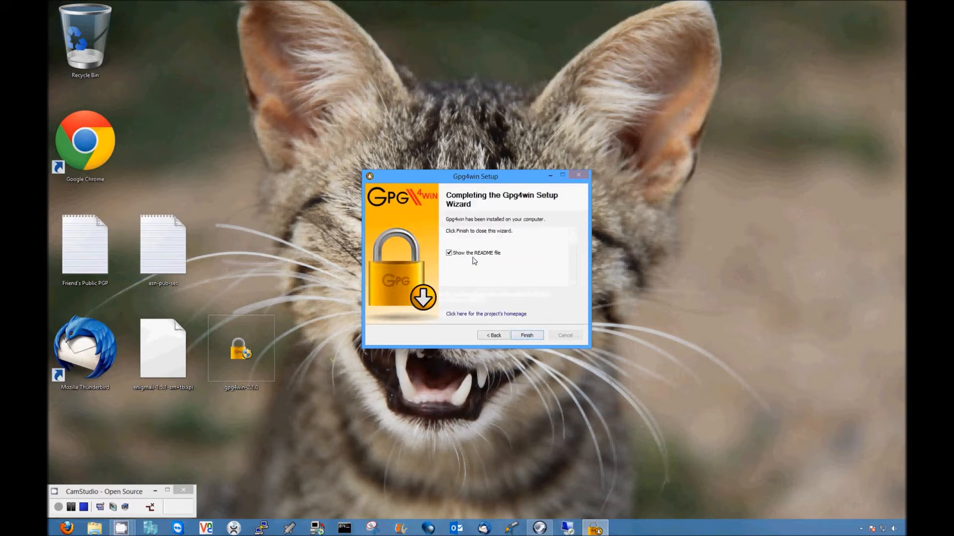
click(449, 253)
click(519, 332)
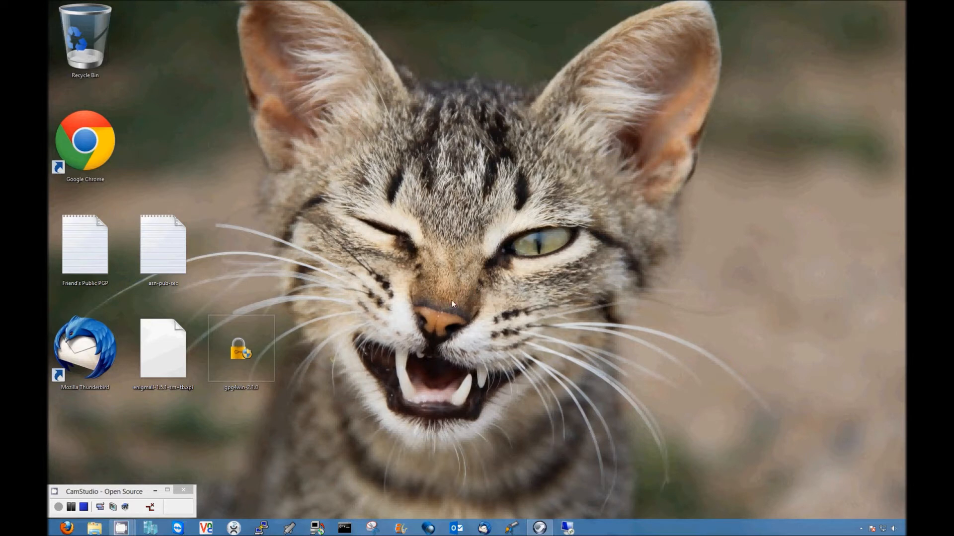
Step: Launch GPA, centre the empty Key Manager, and browse its Server, Windows and Keys menus
click(513, 530)
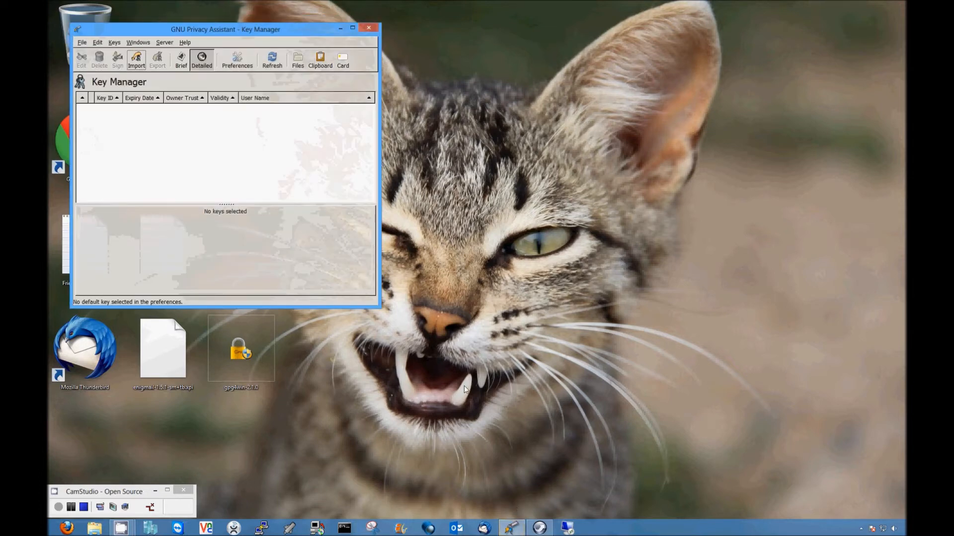
drag(241, 32, 492, 97)
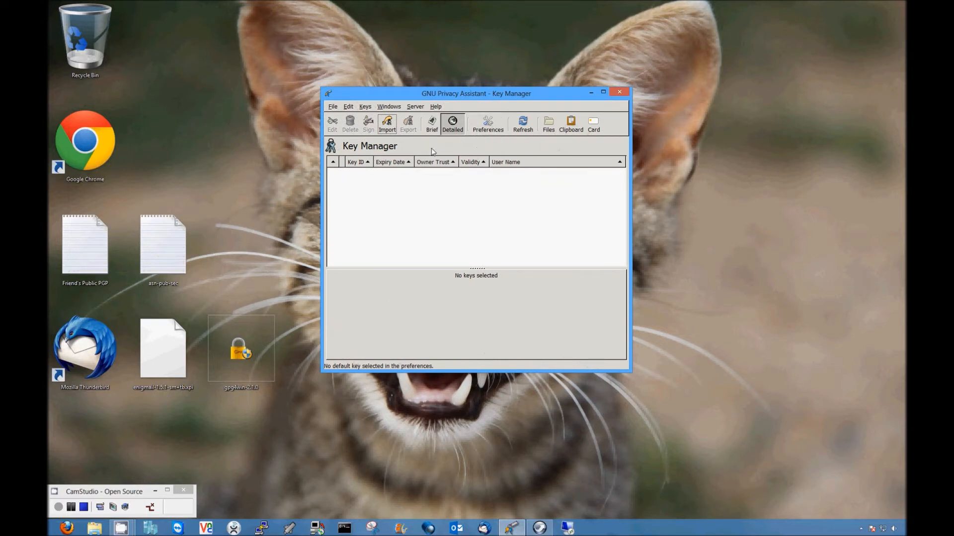
click(413, 109)
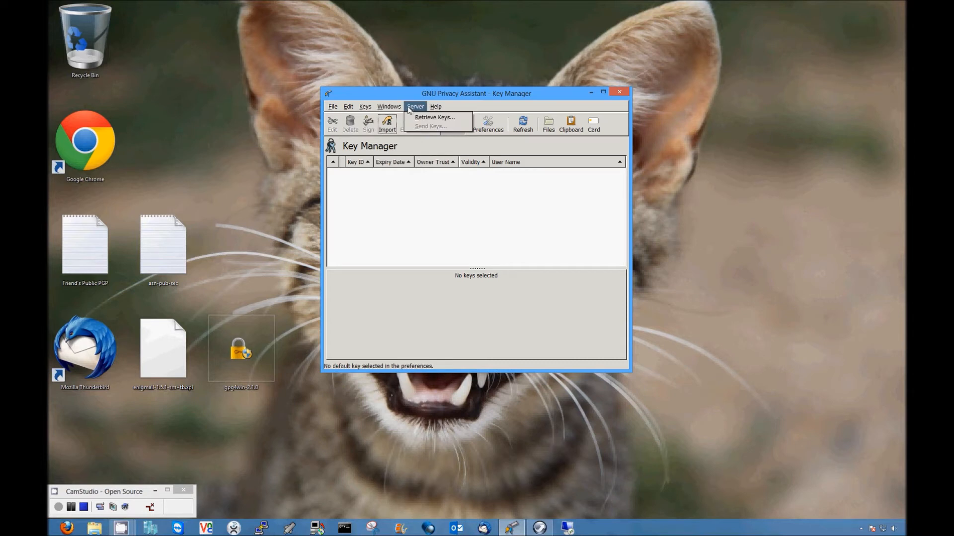
mouse_move(402, 110)
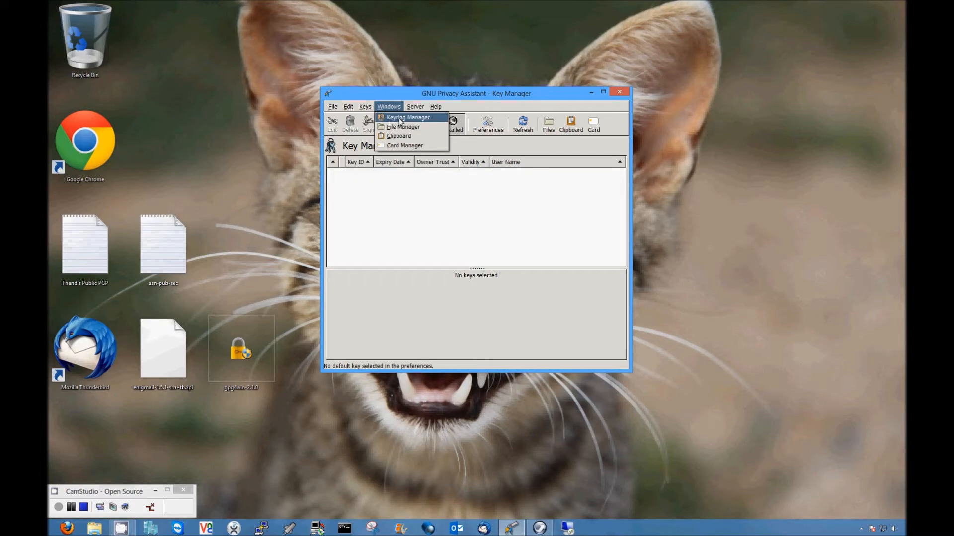
click(400, 107)
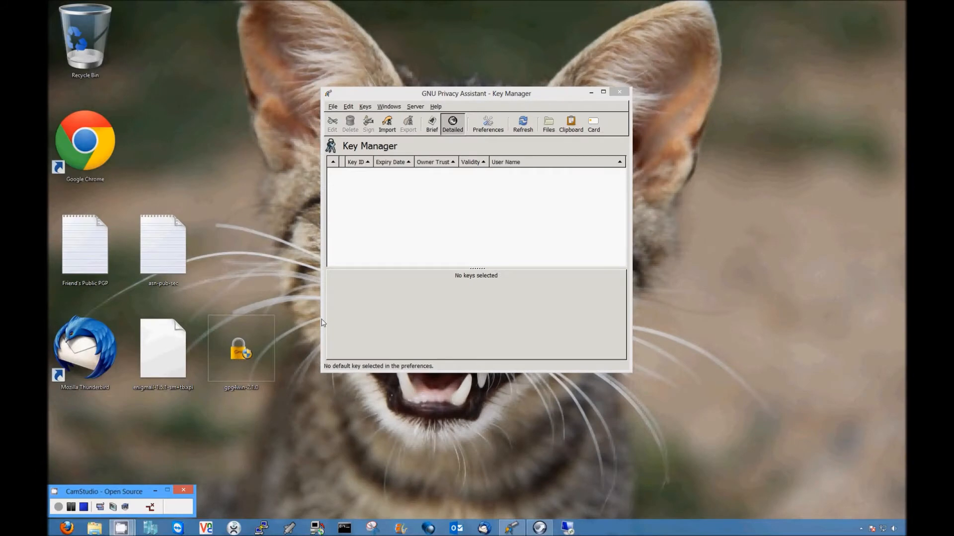
click(440, 98)
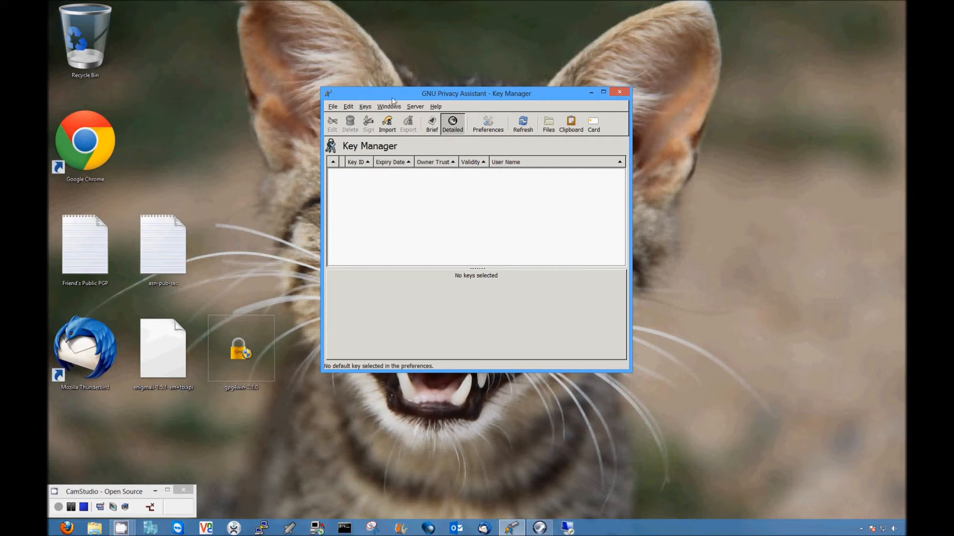
click(367, 108)
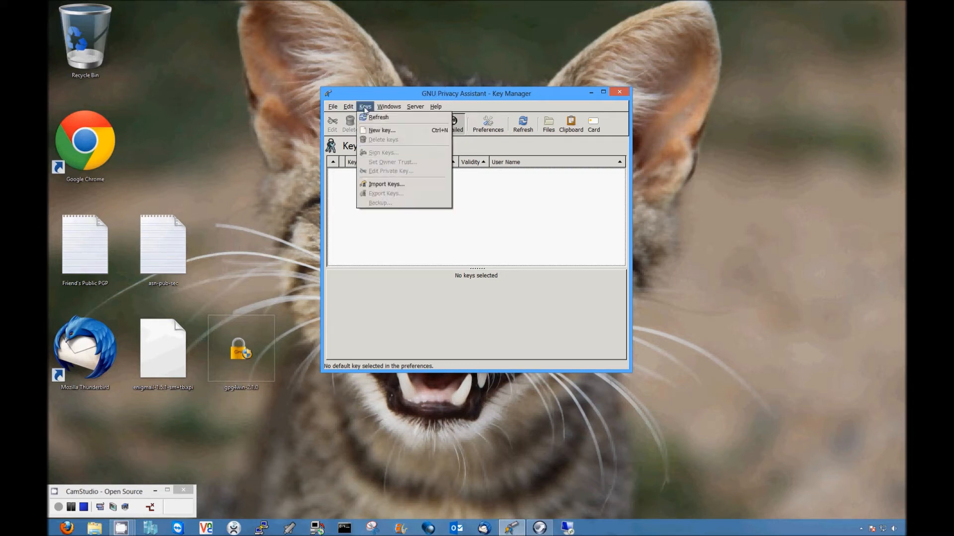
Step: Start a 3072-bit RSA key with the user's name, e-mail and comment 'this is for education'
click(378, 131)
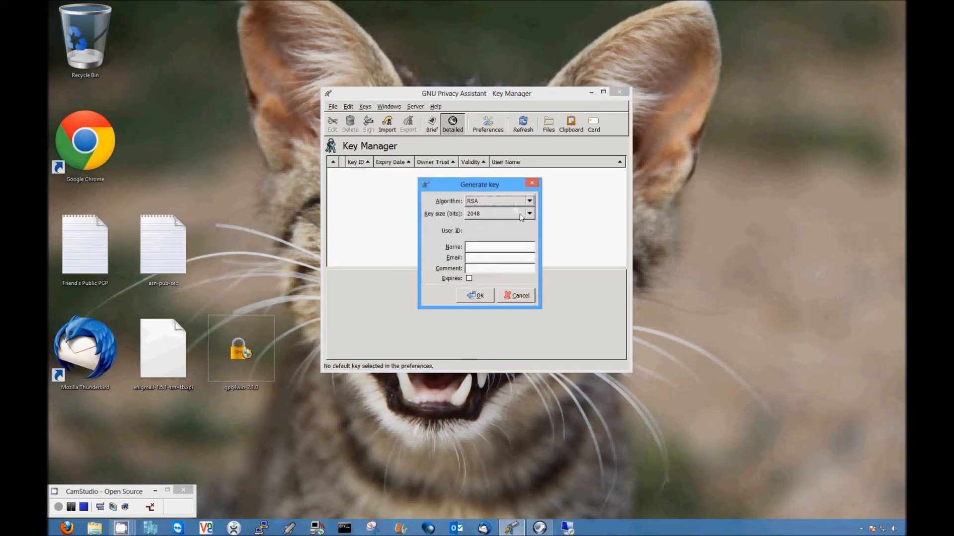
click(503, 215)
click(496, 225)
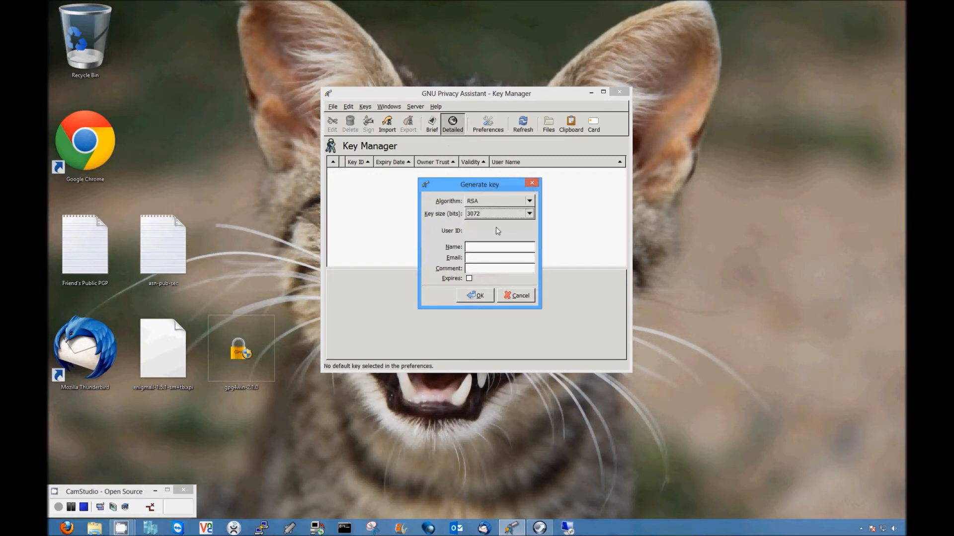
click(481, 200)
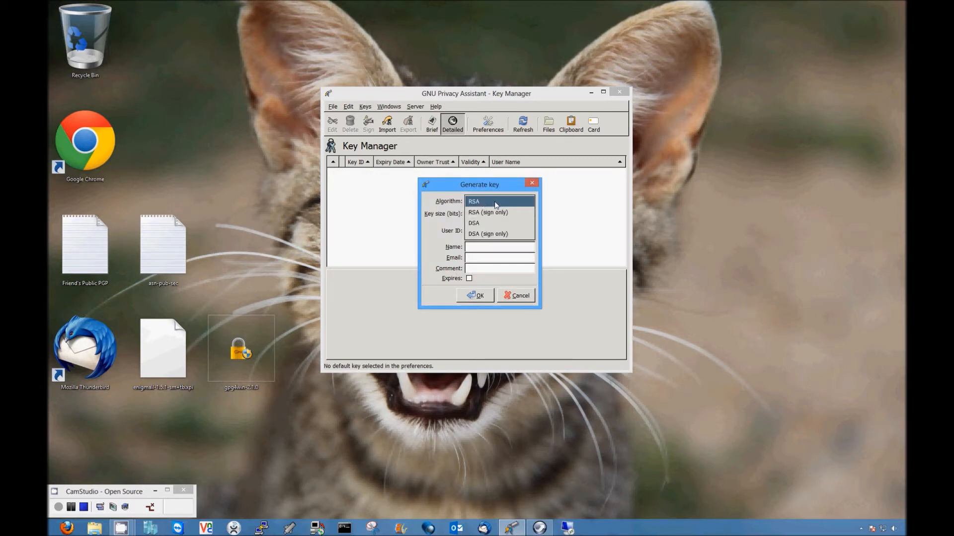
click(494, 203)
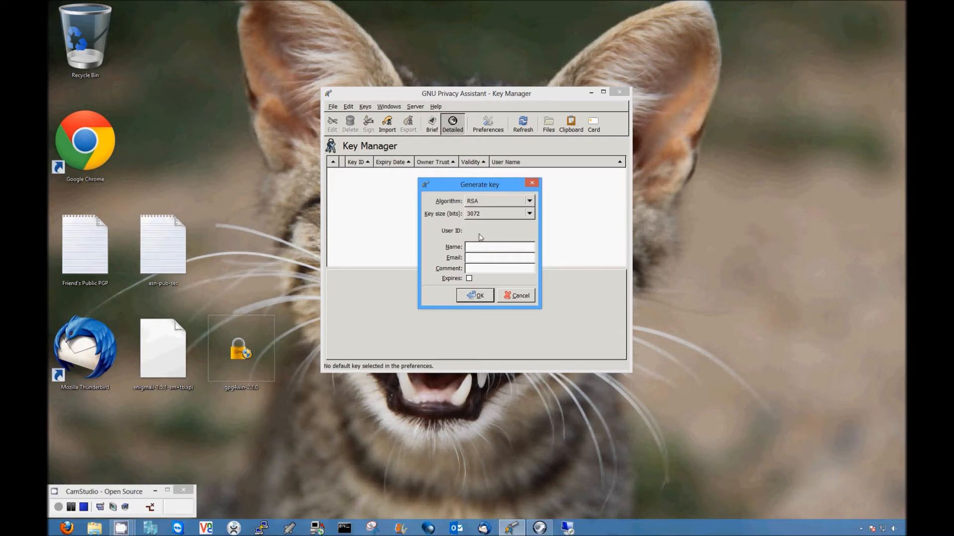
text(Dragon Gram)
key(Tab)
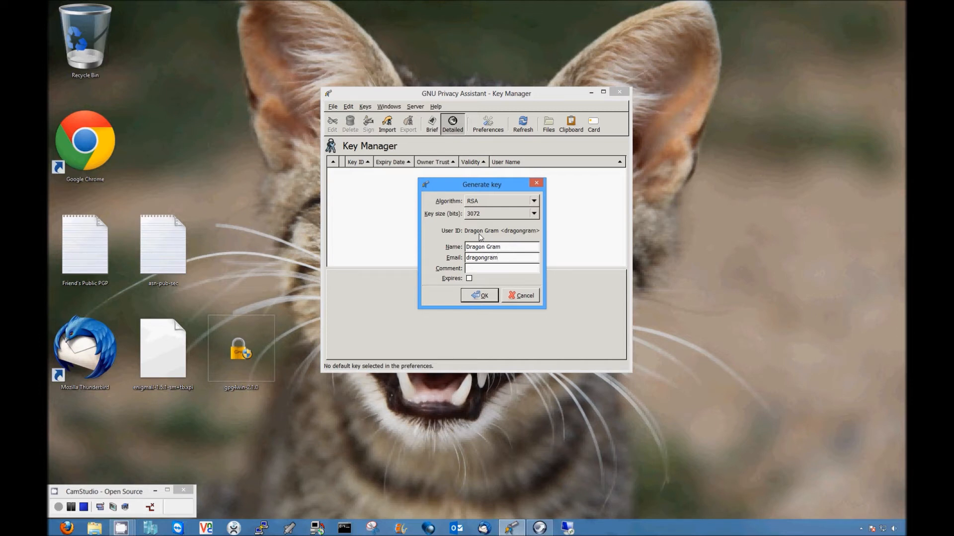
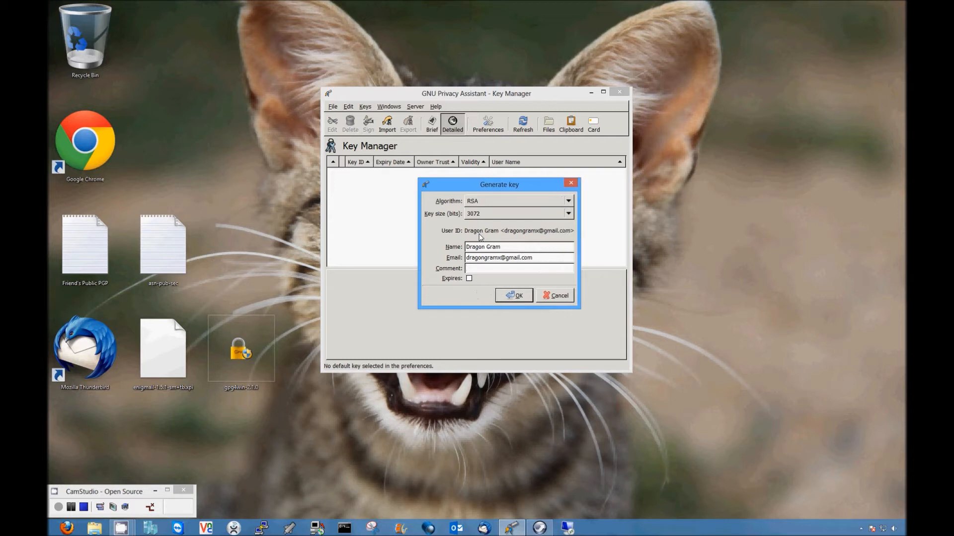
text(this is for )
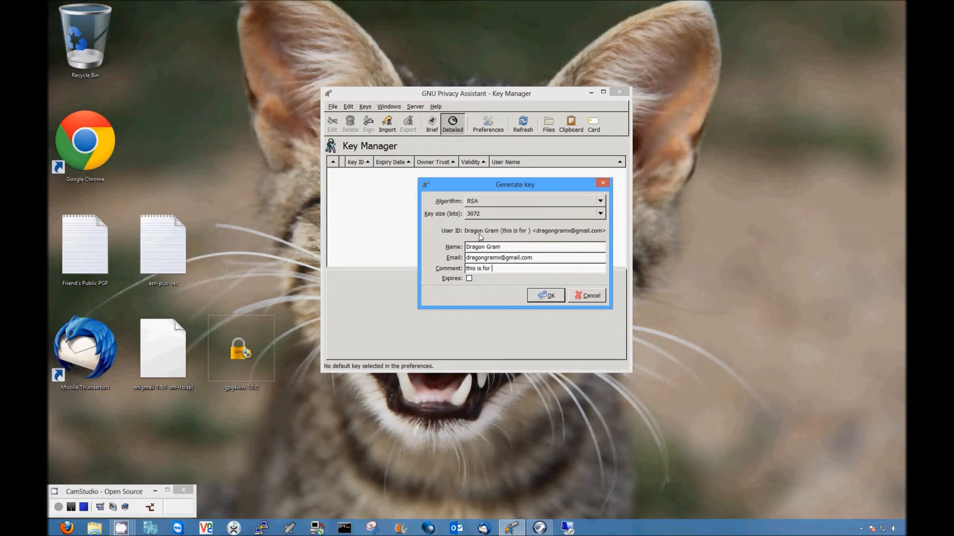
text(education)
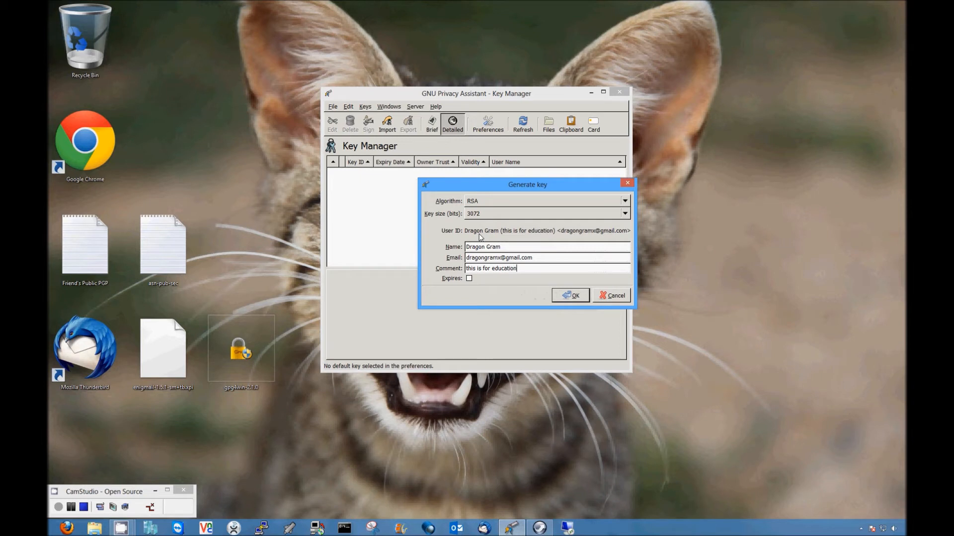
Step: Set the key to expire on 2015-05-30 and begin generating it
click(470, 278)
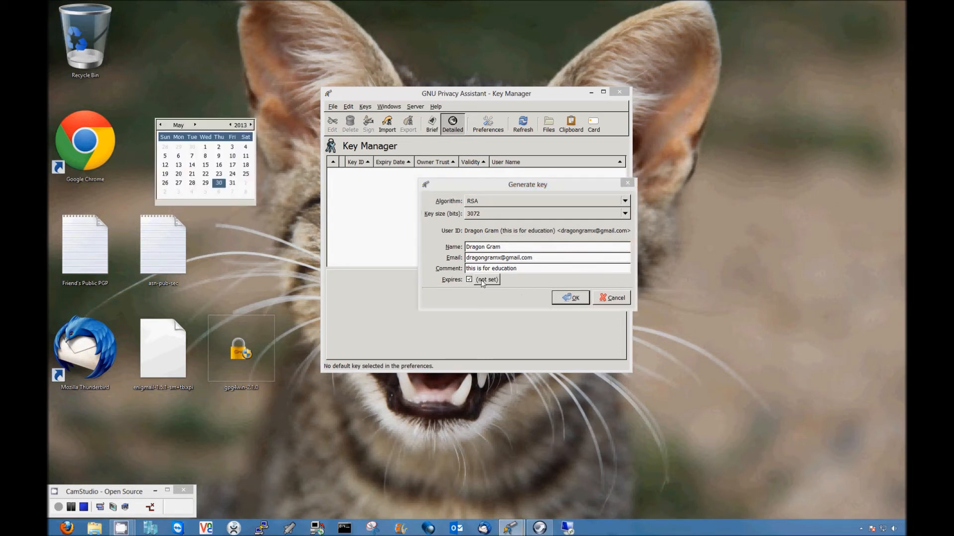
click(251, 125)
click(251, 126)
click(244, 184)
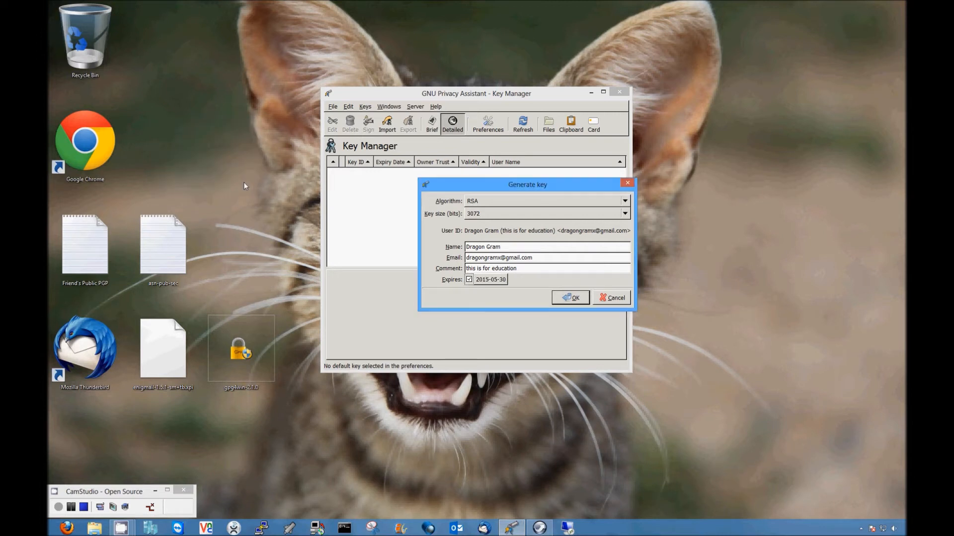
click(569, 298)
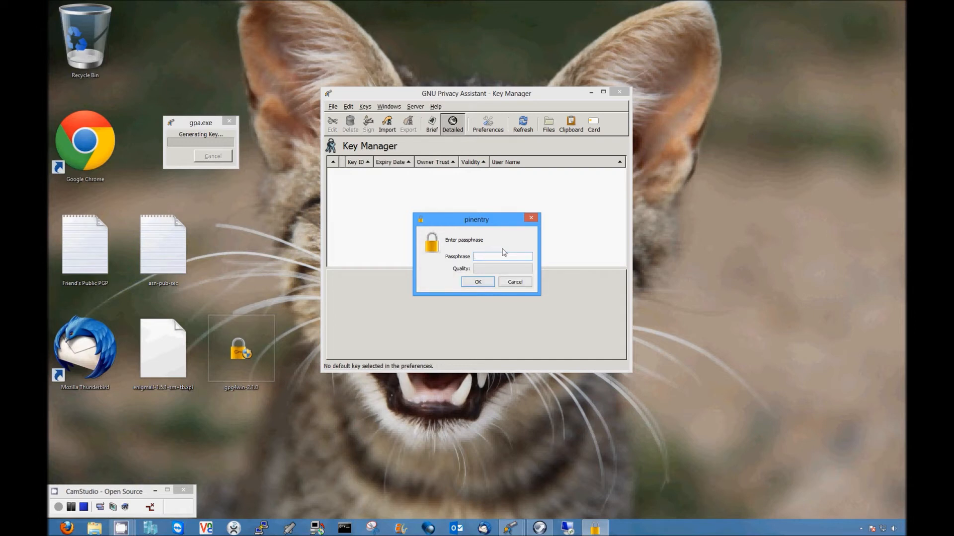
Step: Enter the new key's passphrase and repeat it to confirm
text(••••••••••)
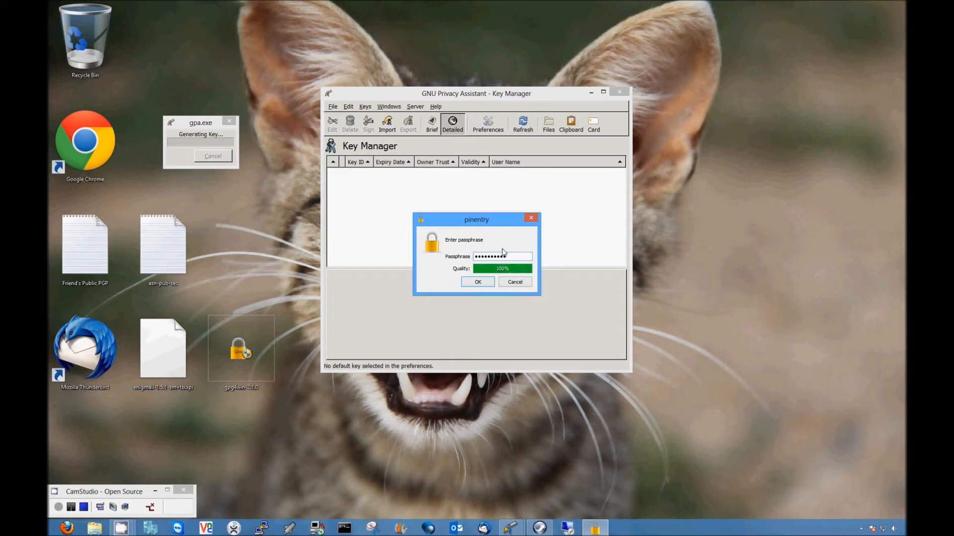
text(•••••)
click(484, 280)
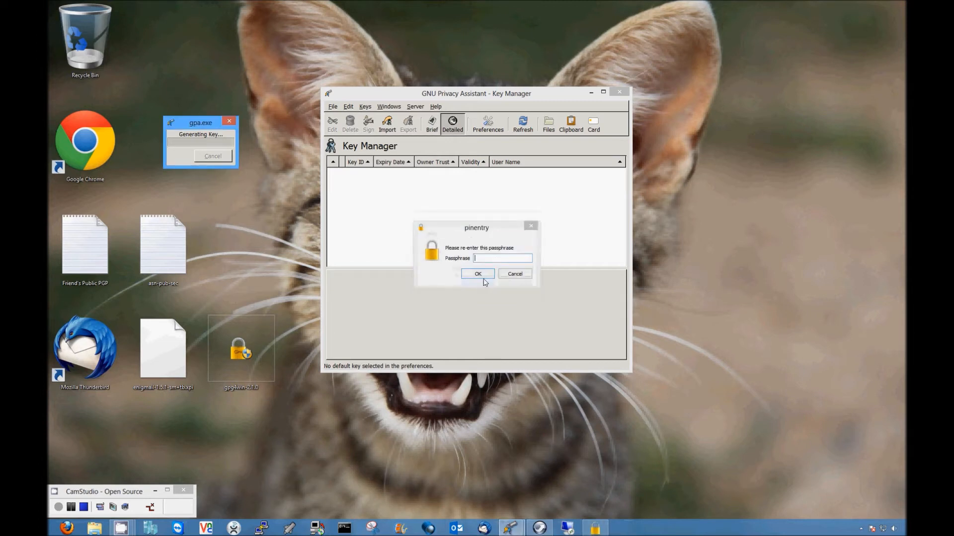
click(486, 258)
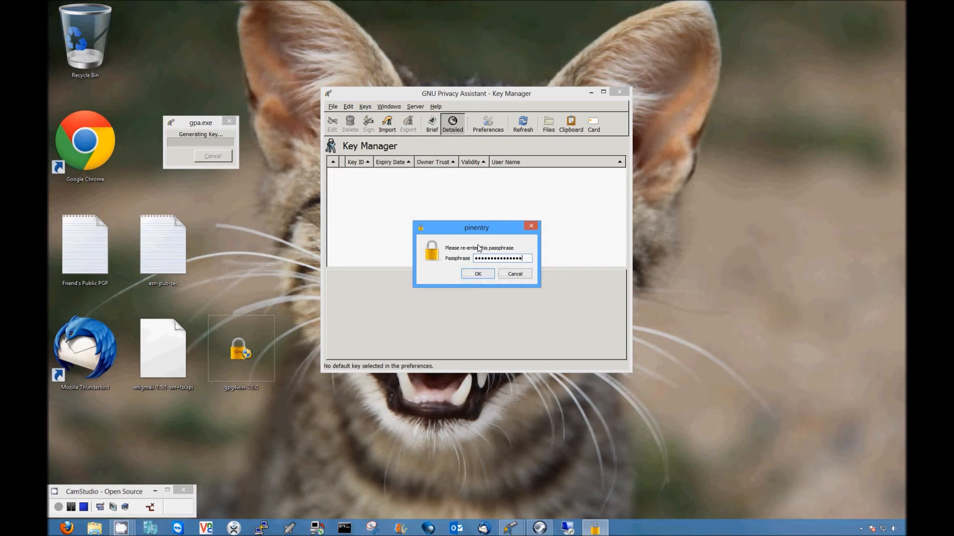
text(*)
click(480, 273)
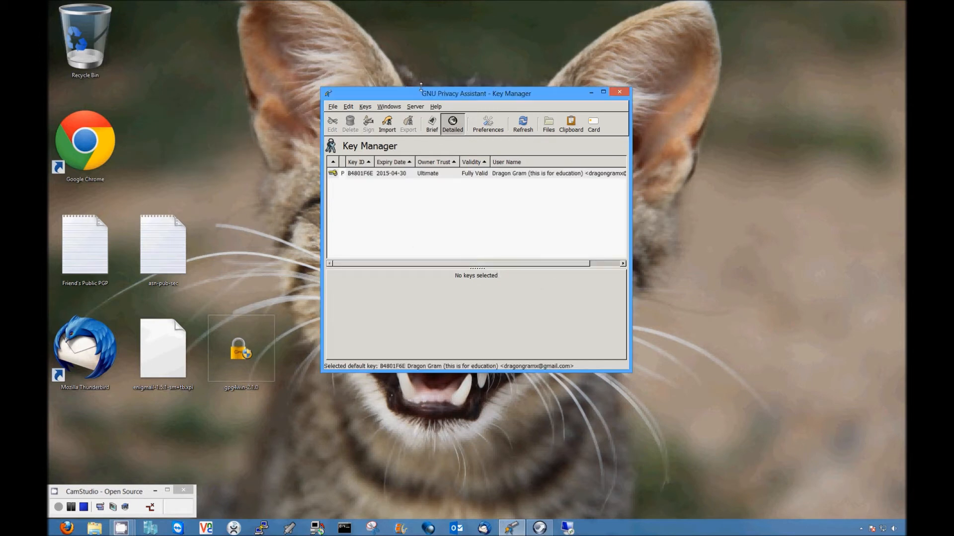
Step: Import the public keys from asn-pub-sec.txt on the Desktop
drag(426, 94, 416, 94)
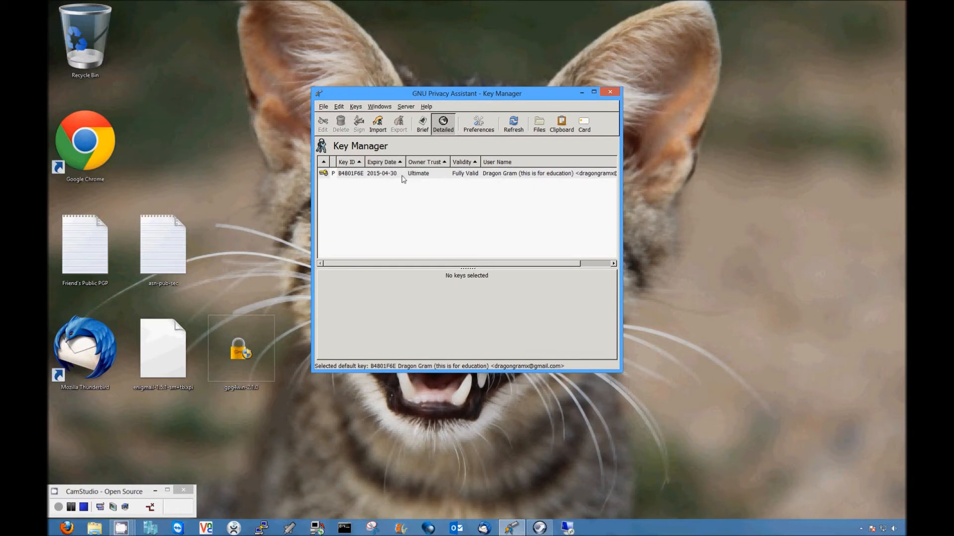
click(475, 178)
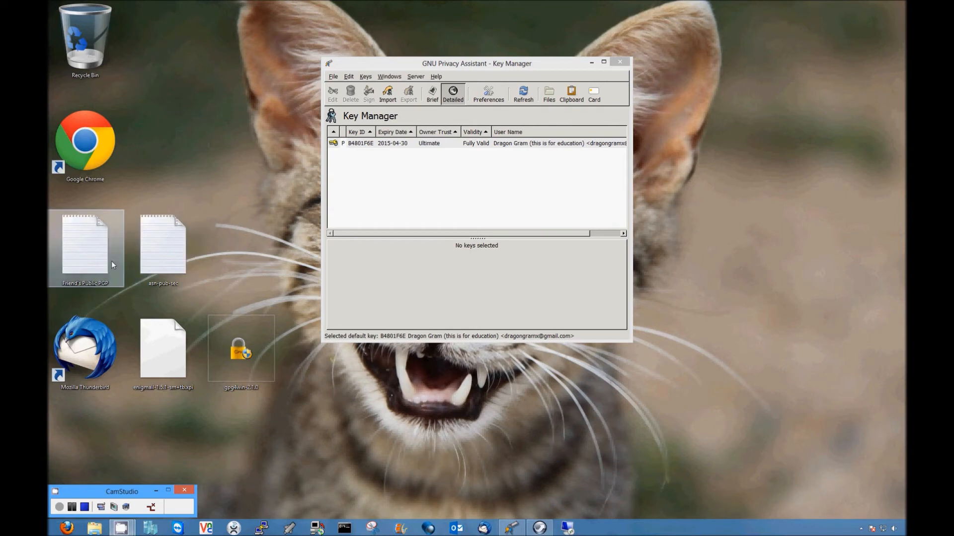
click(387, 95)
click(337, 154)
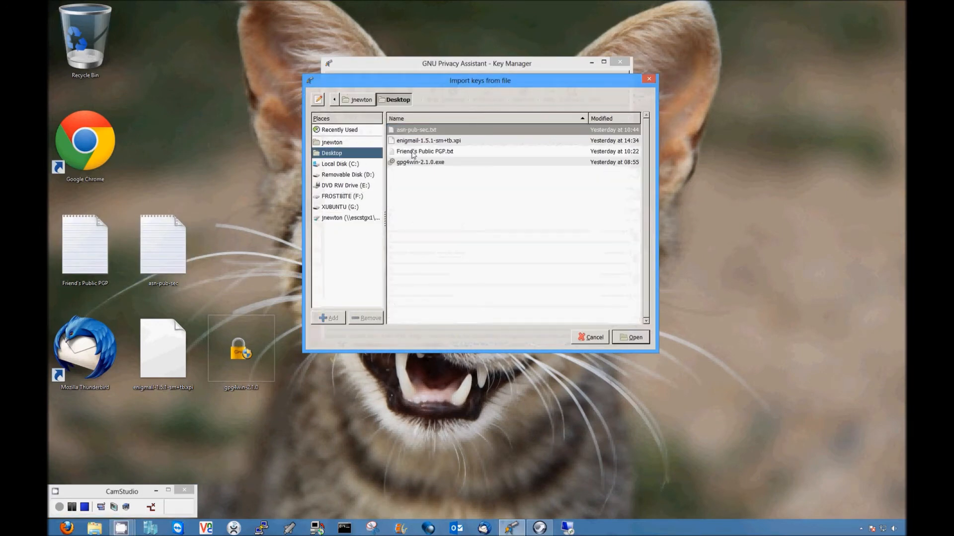
double_click(419, 130)
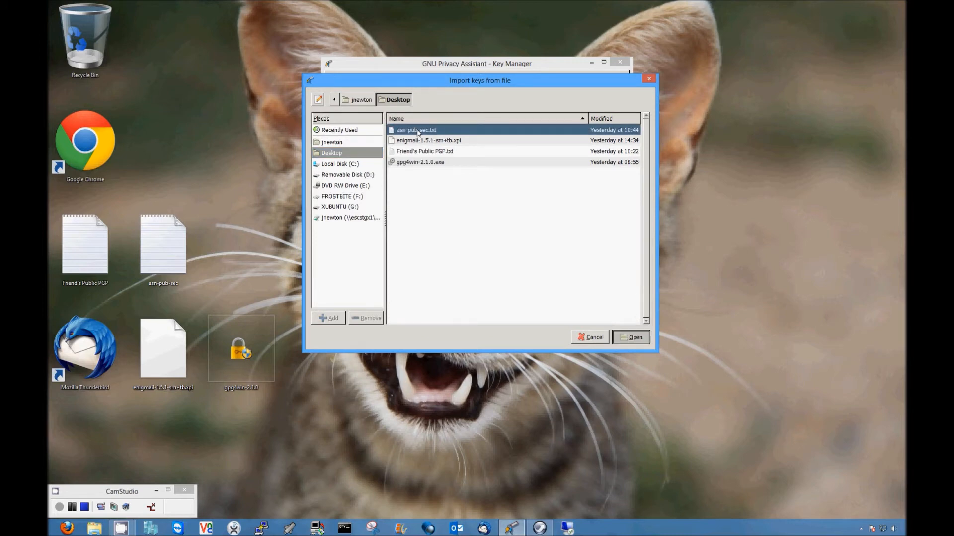
click(505, 244)
Step: Import the key from Friend's Public PGP.txt on the Desktop
click(392, 101)
click(346, 153)
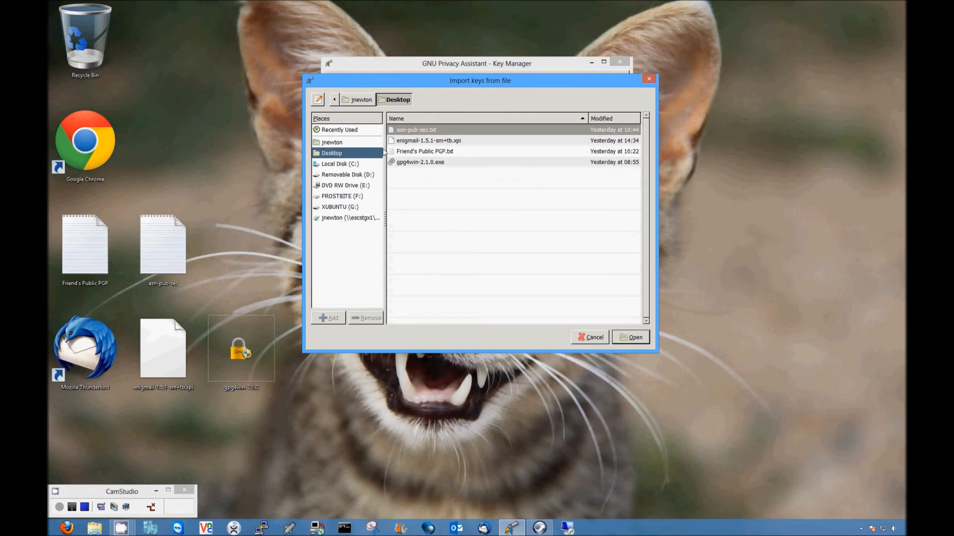
double_click(417, 152)
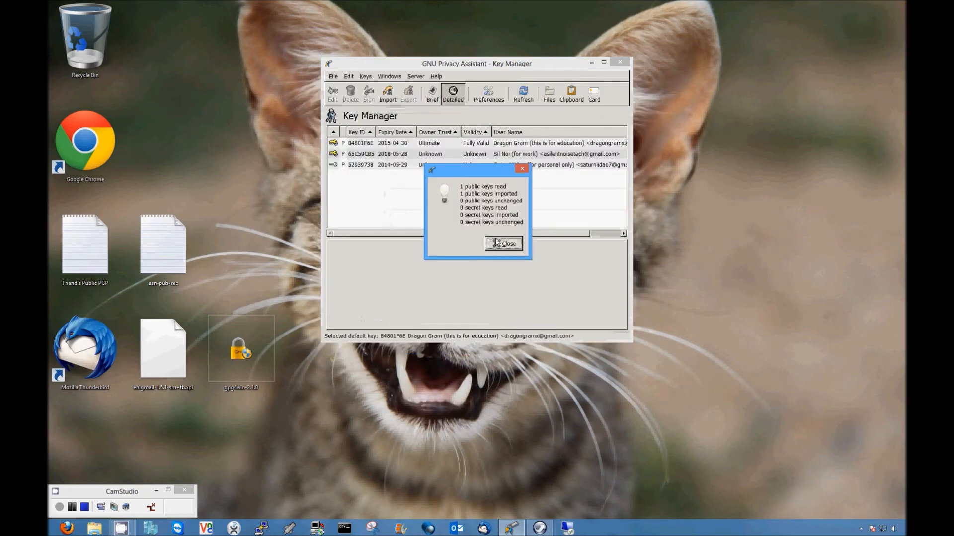
click(497, 243)
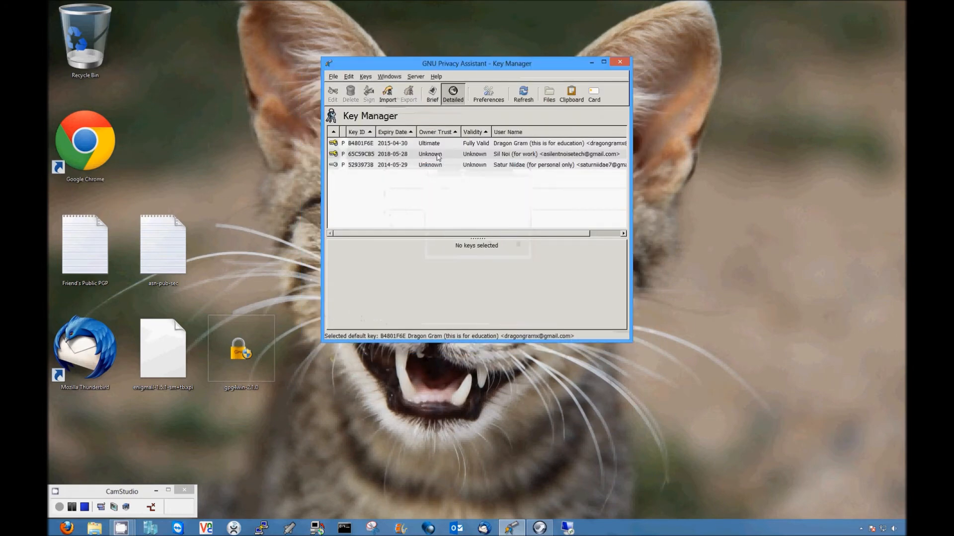
Step: Give key 65C59CB5 Ultimate owner trust
click(412, 155)
right_click(411, 155)
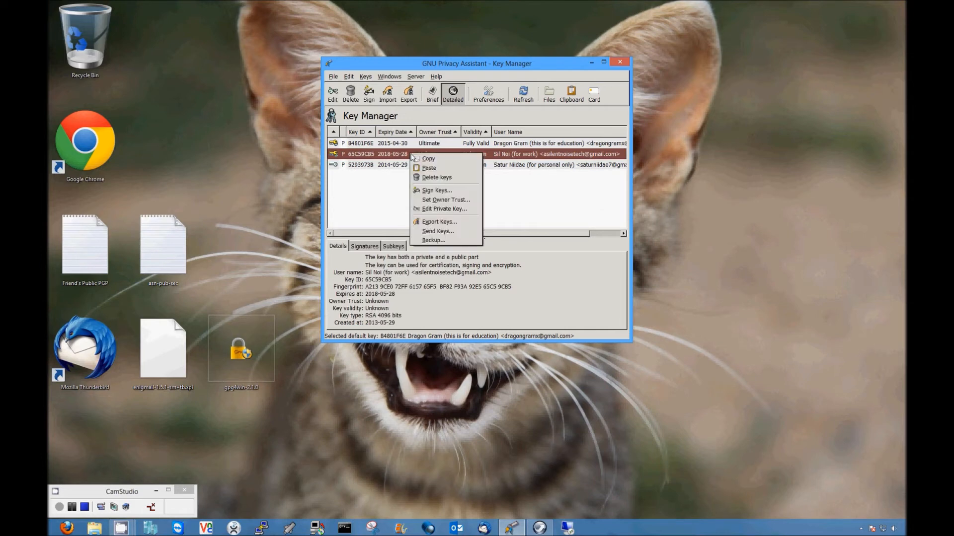
click(448, 199)
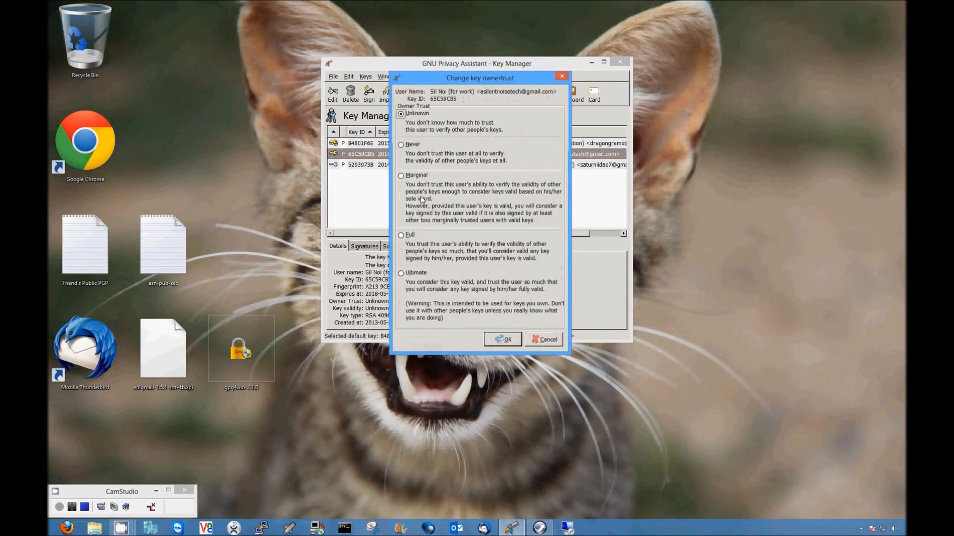
click(402, 273)
click(487, 337)
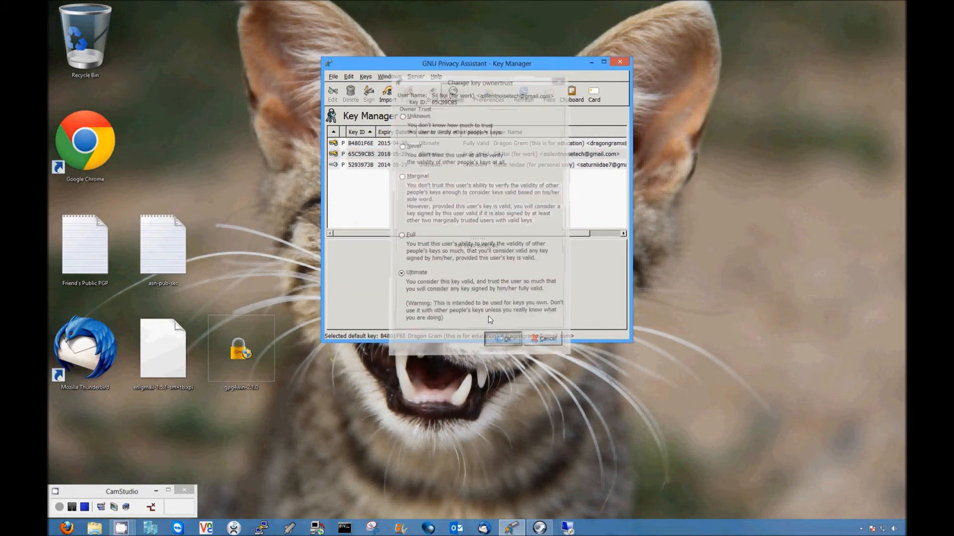
Step: Give the personal-use key Ultimate owner trust and close the Key Manager
click(417, 166)
right_click(416, 167)
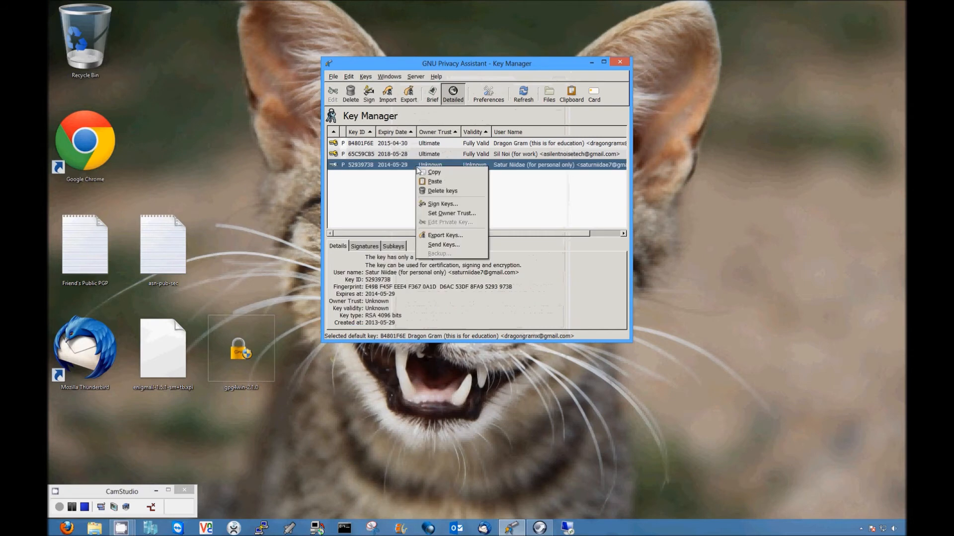
click(454, 214)
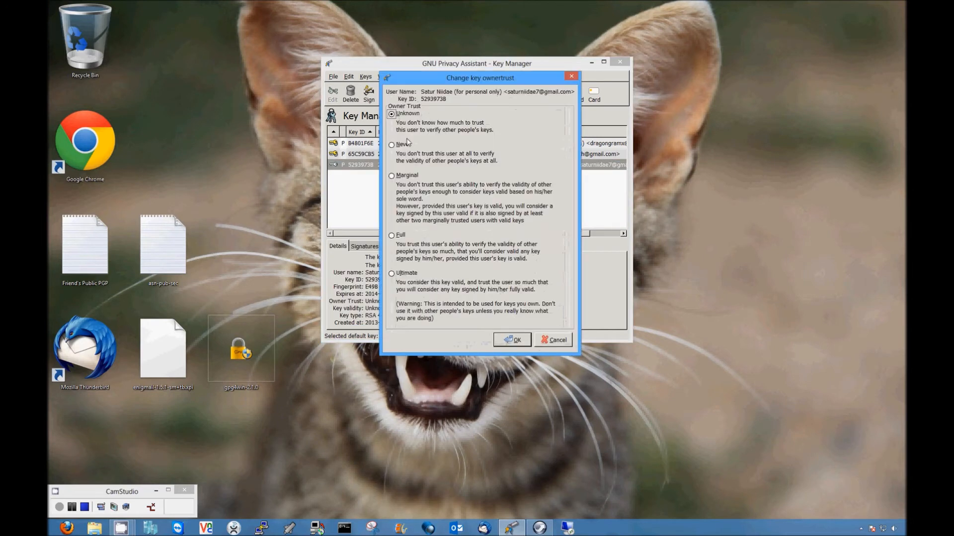
click(396, 274)
click(508, 339)
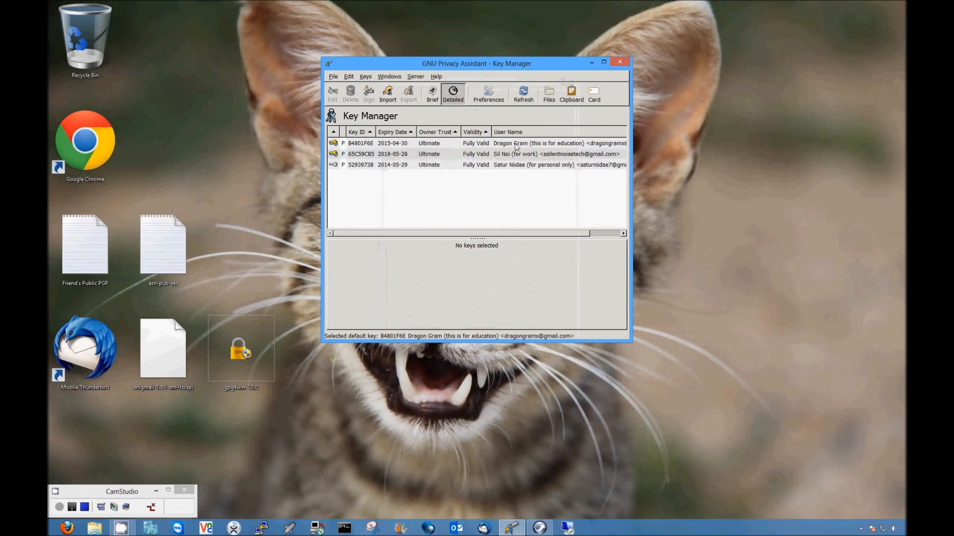
click(619, 63)
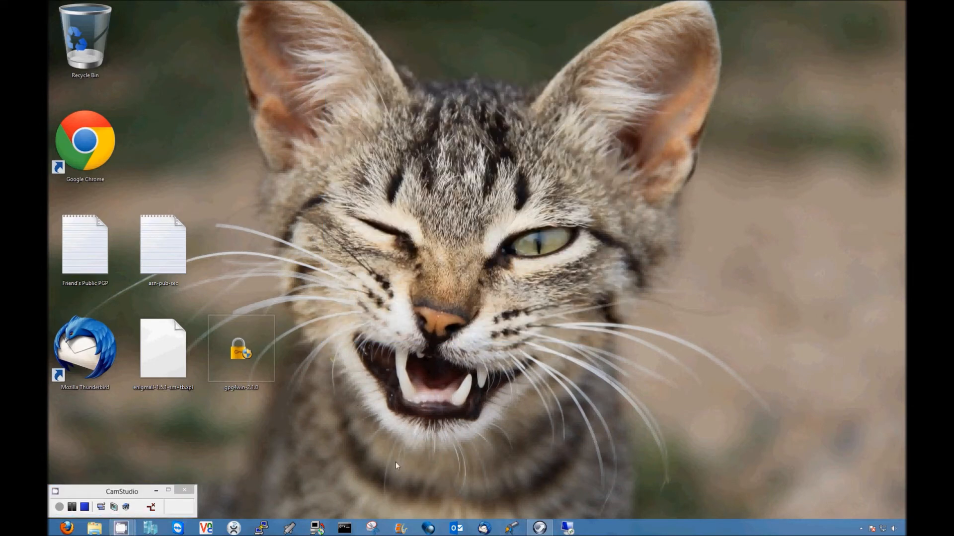
Step: Launch Thunderbird, keeping its menu bar visible
click(484, 528)
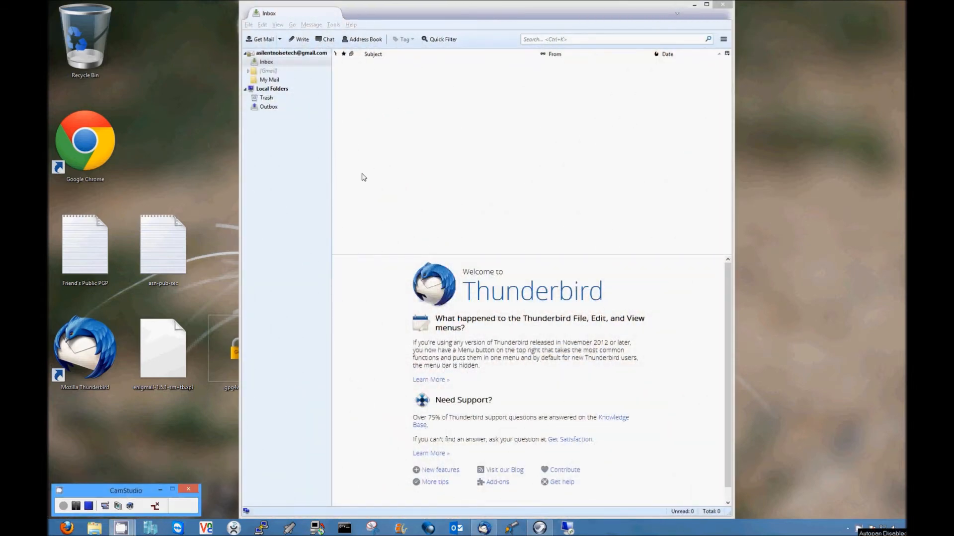
click(407, 13)
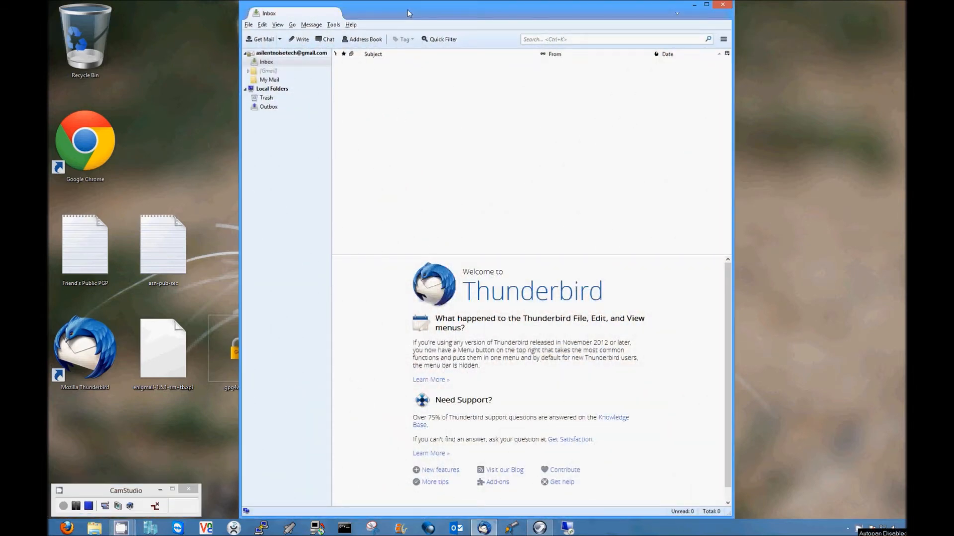
right_click(406, 7)
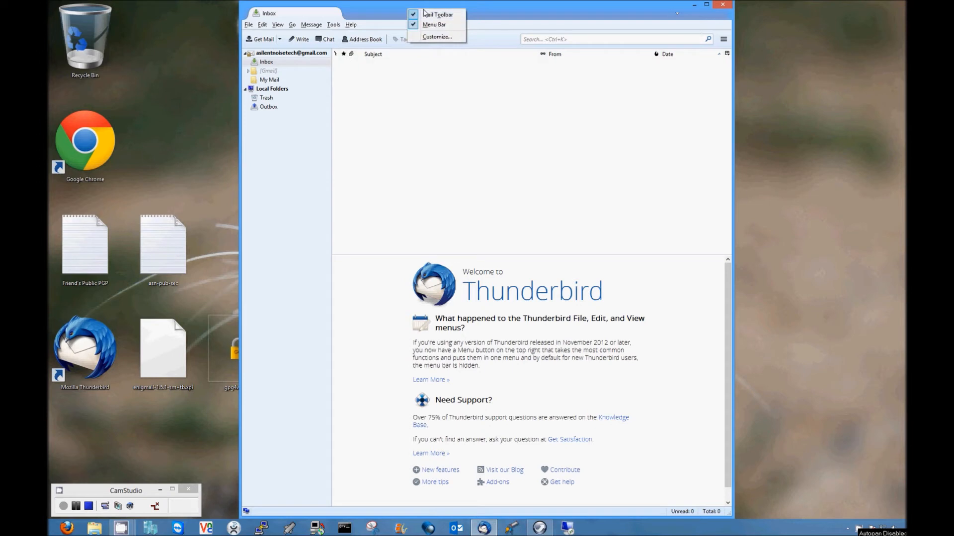
click(396, 10)
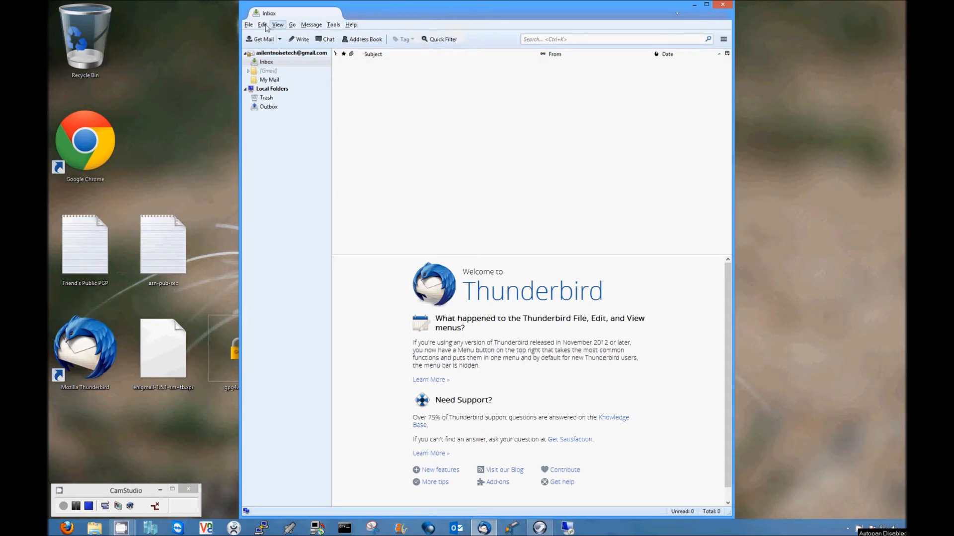
Step: Open Tools > Add-ons and choose Install Add-on From File
click(333, 25)
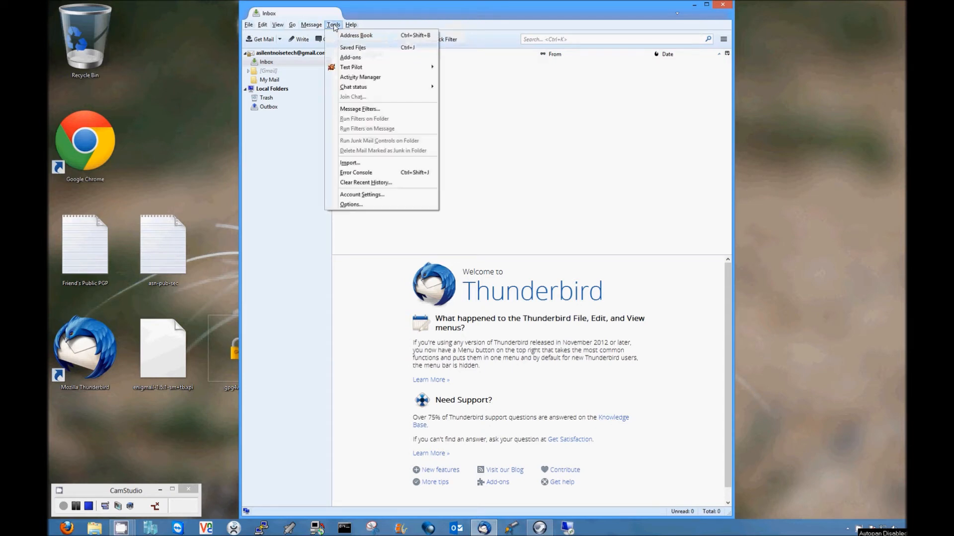
click(350, 57)
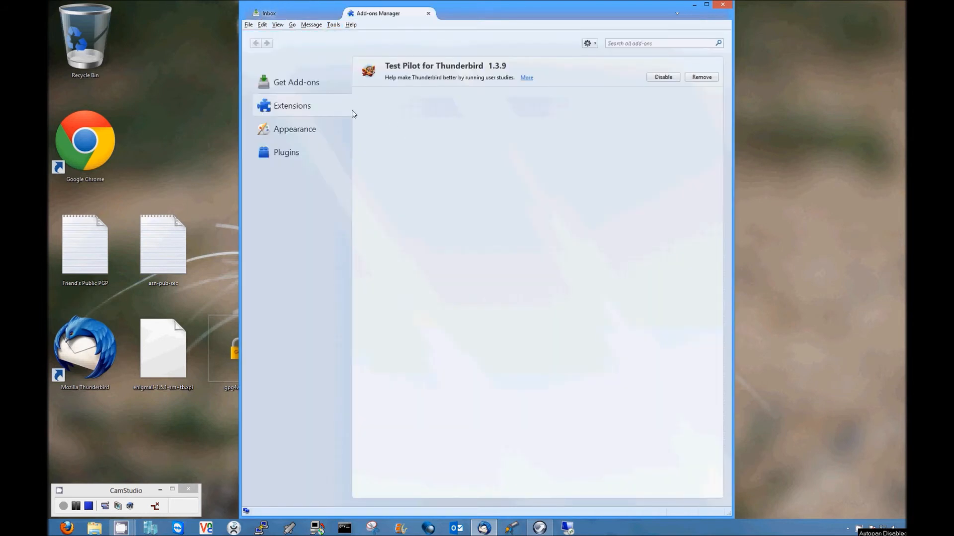
click(590, 43)
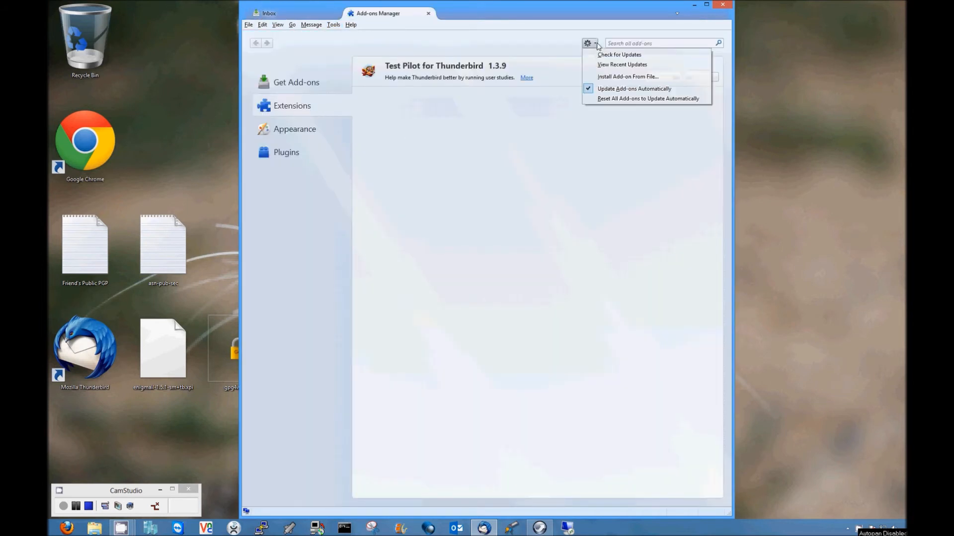
click(627, 76)
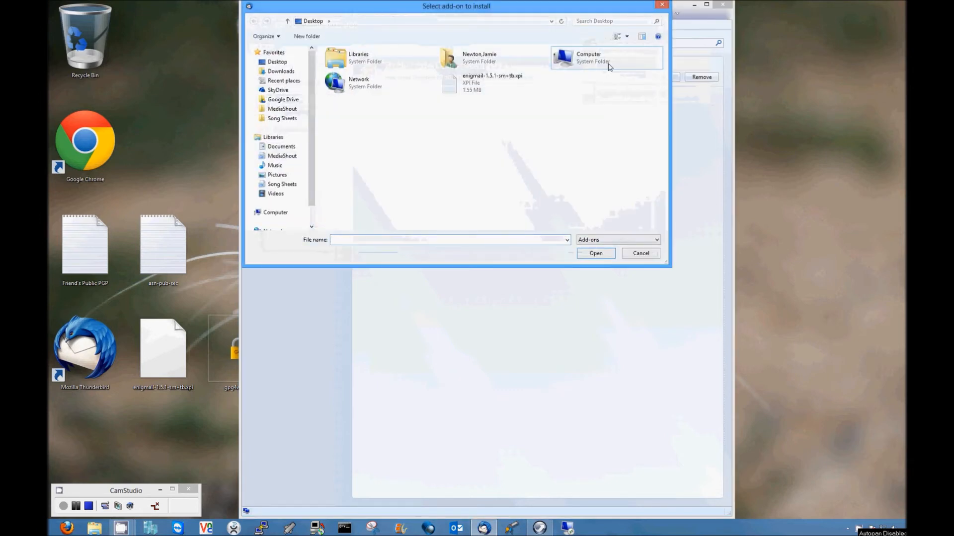
Step: Install enigmail-1.5.1-sm+tb.xpi and restart Thunderbird
click(479, 84)
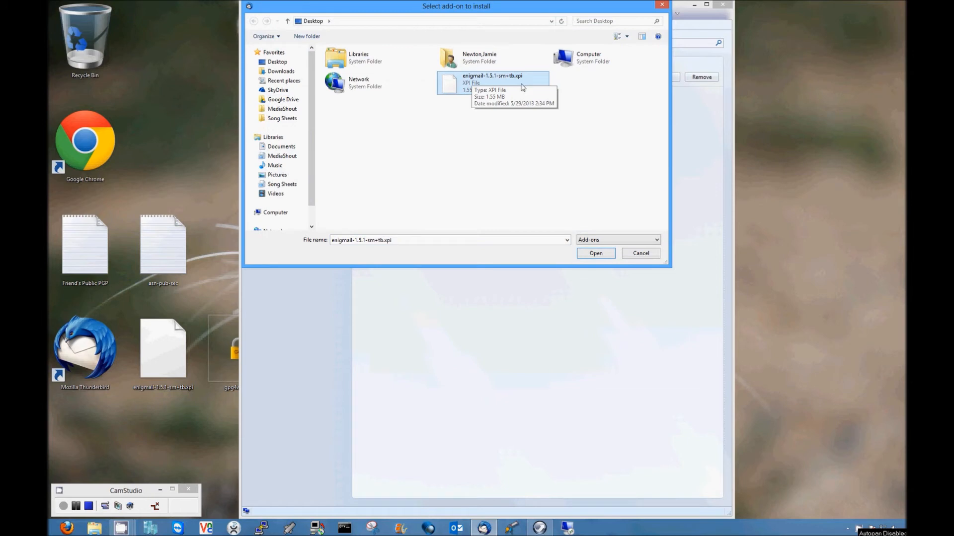
click(596, 254)
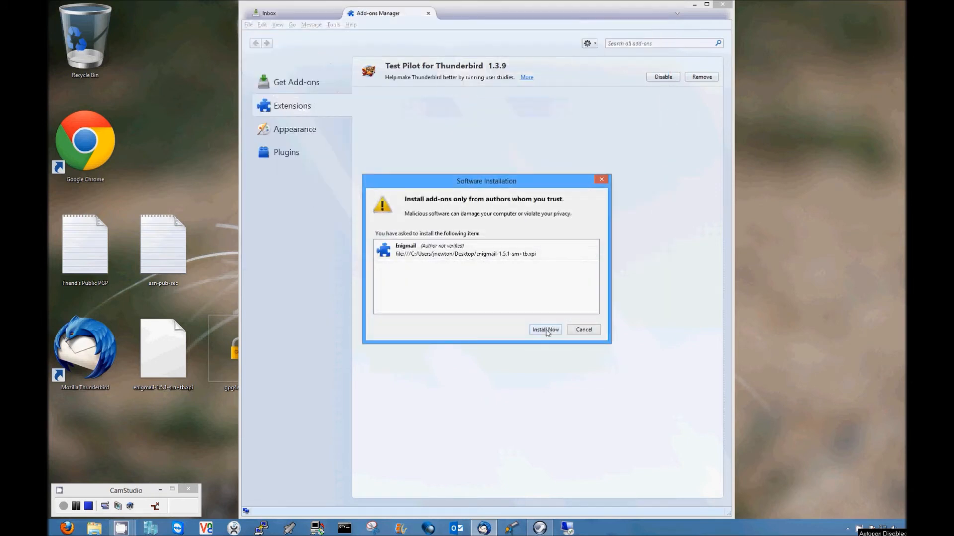
click(546, 330)
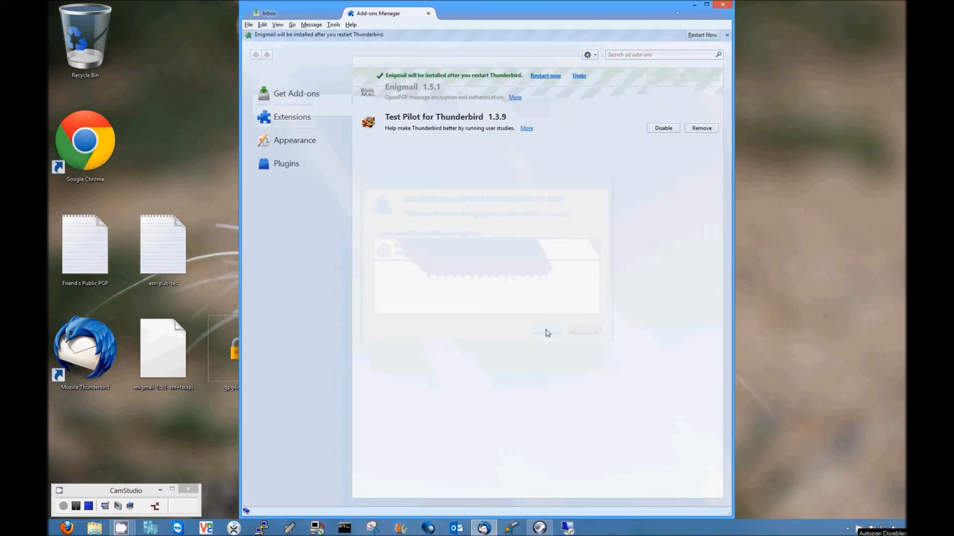
click(541, 79)
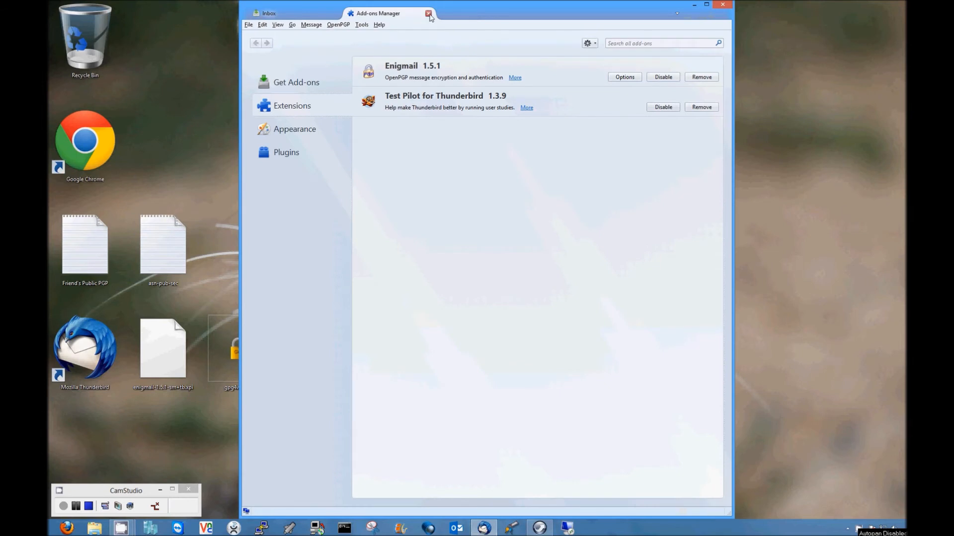
Step: Close the Add-ons Manager and browse the new OpenPGP menu
click(428, 14)
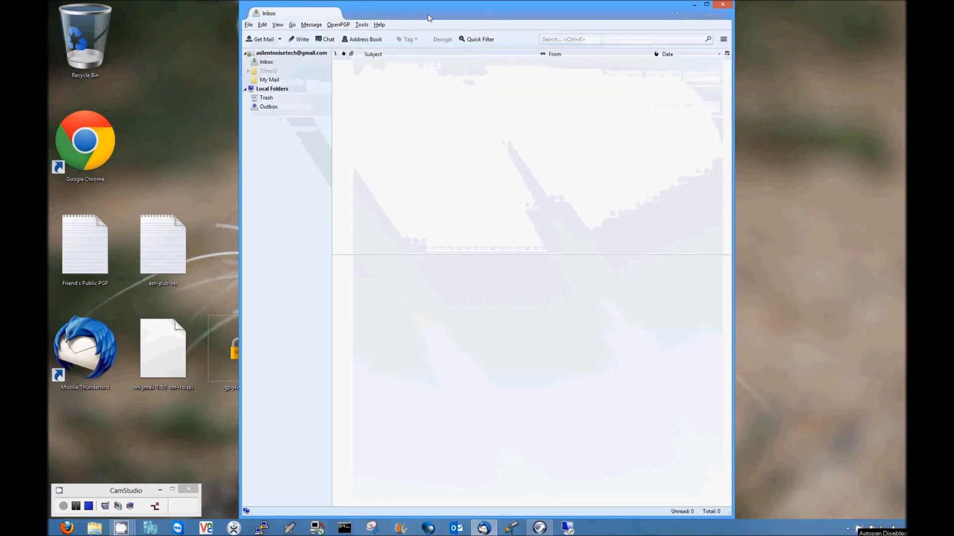
click(335, 26)
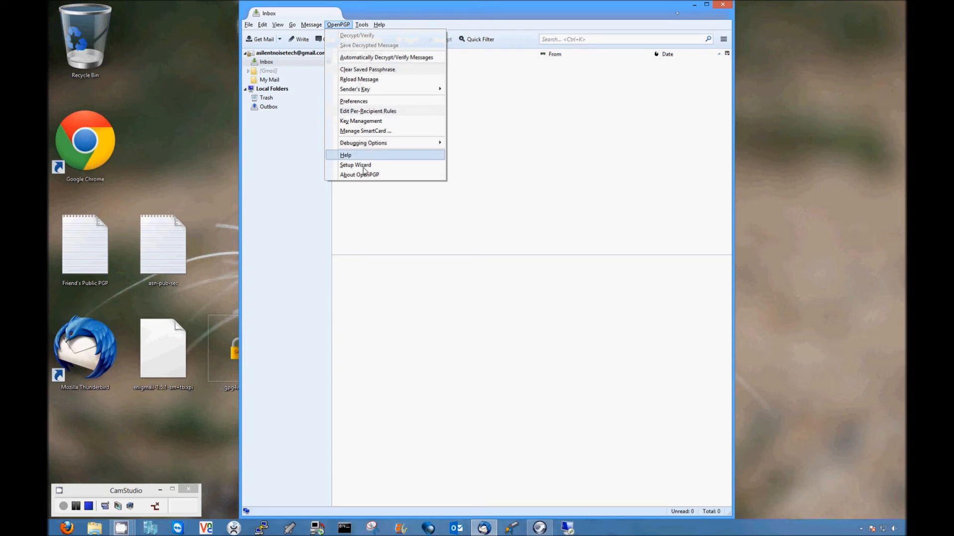
click(342, 25)
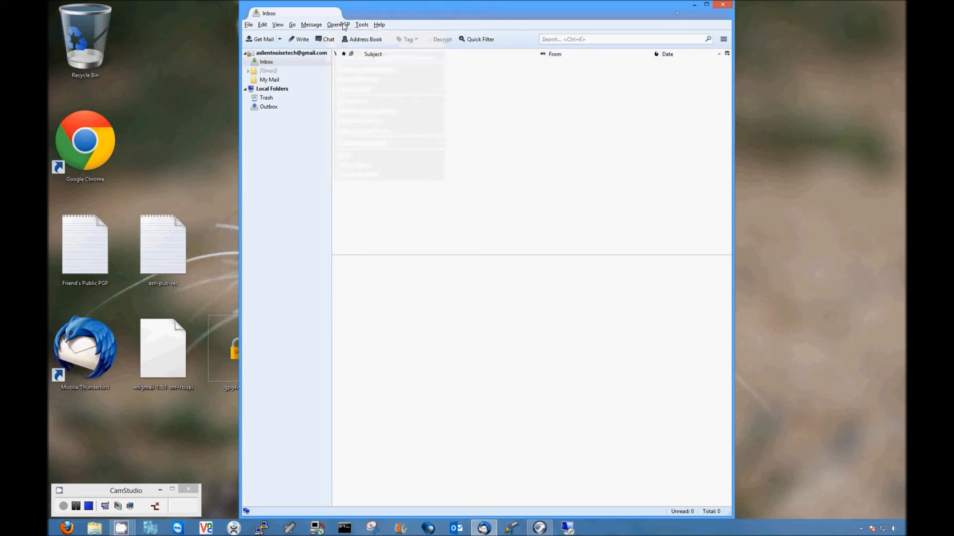
click(343, 26)
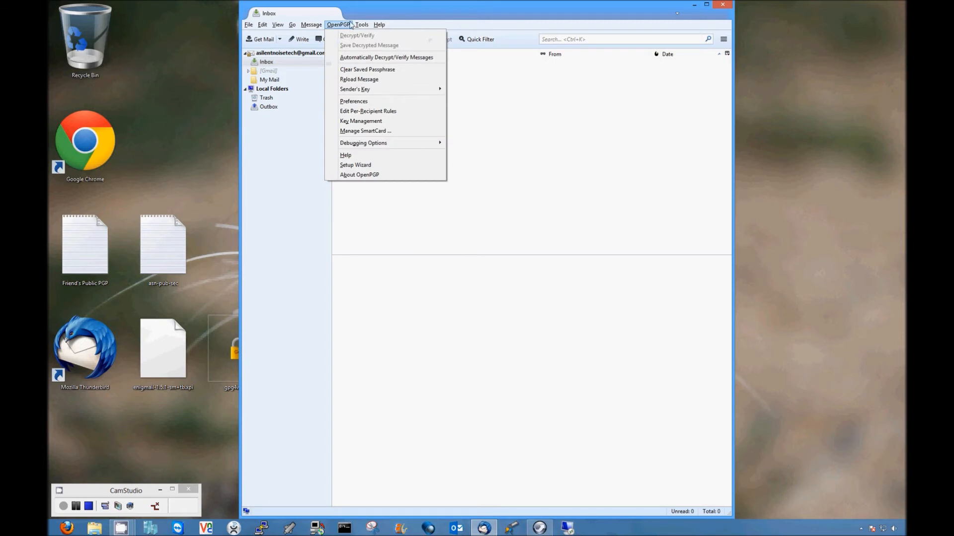
Step: Start the OpenPGP setup wizard, keeping signing of all outgoing email and per-recipient encryption
click(358, 166)
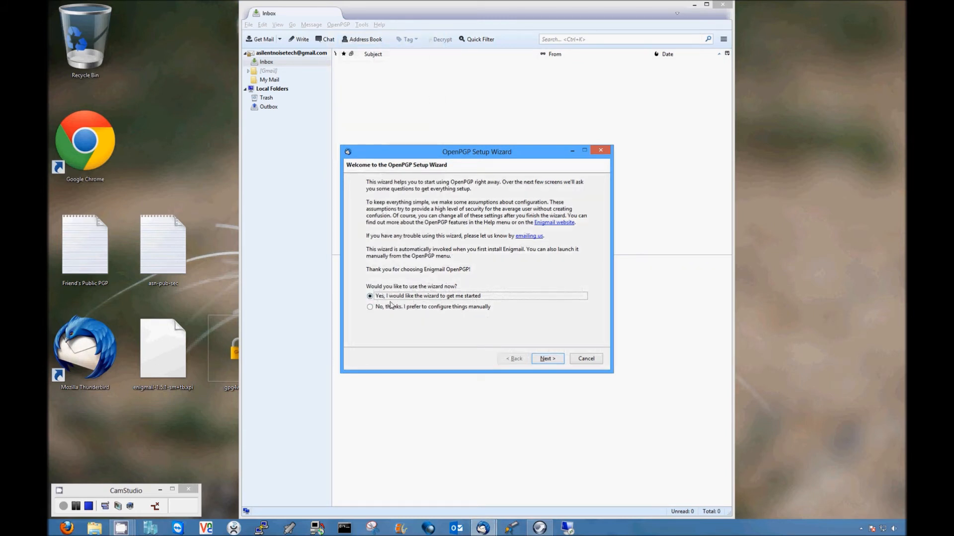
click(551, 360)
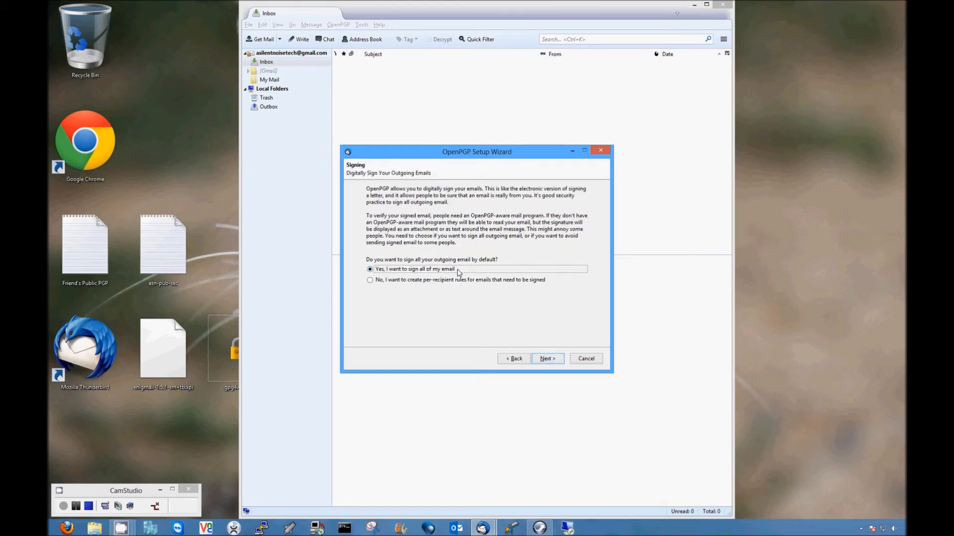
click(549, 359)
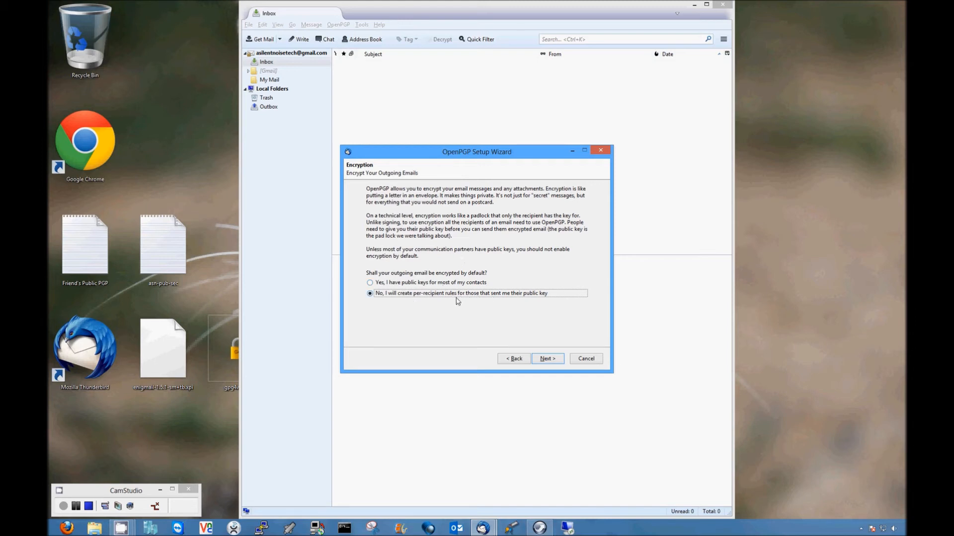
click(546, 360)
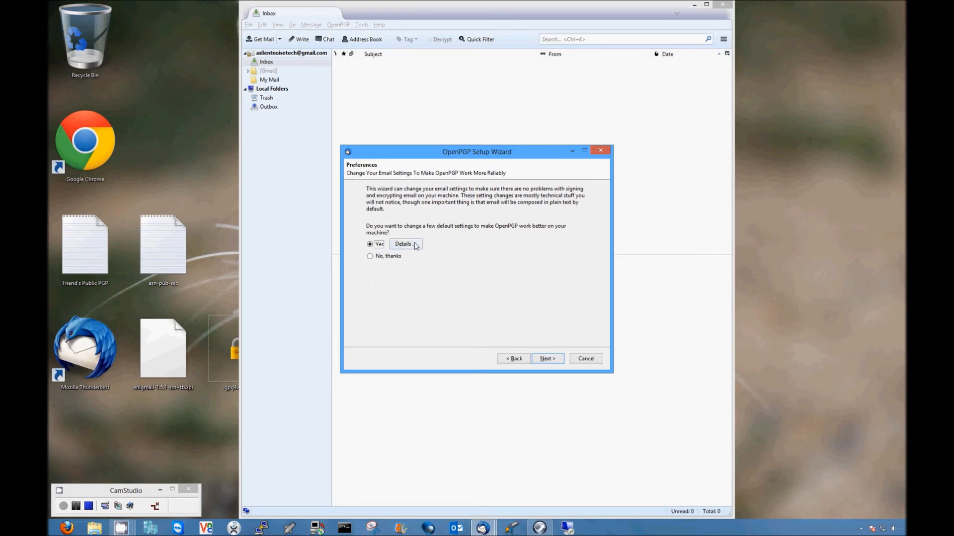
Step: Accept the preference changes, choose the first existing key for signing, and finish the wizard
click(403, 244)
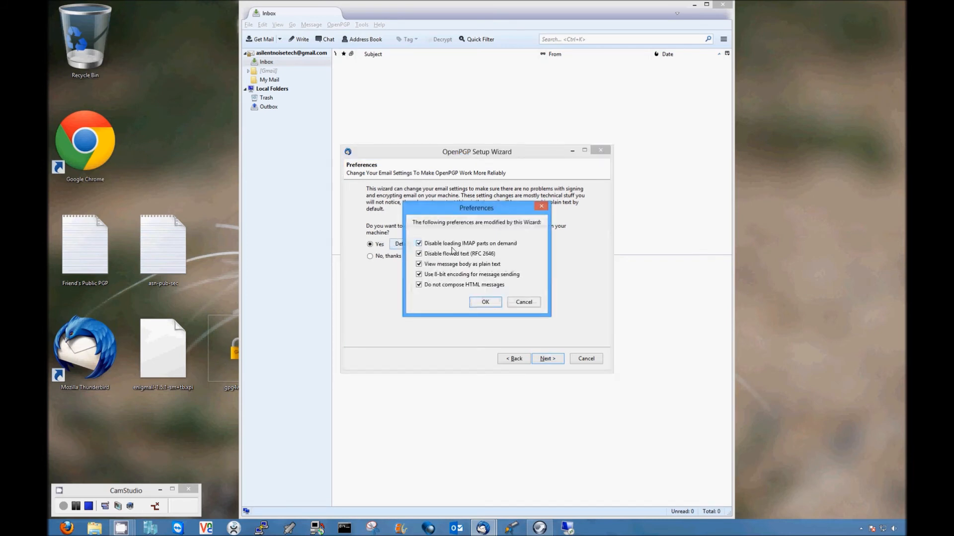
click(486, 303)
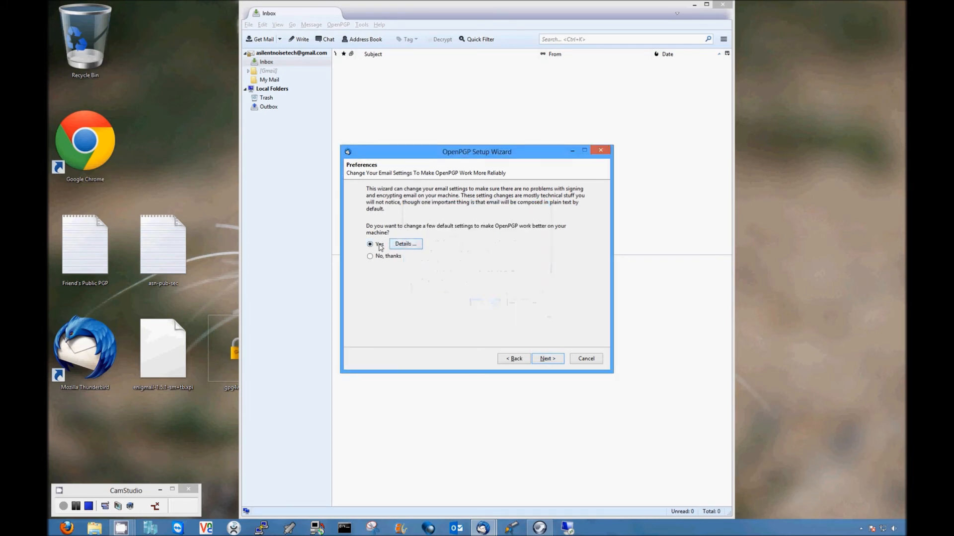
click(545, 360)
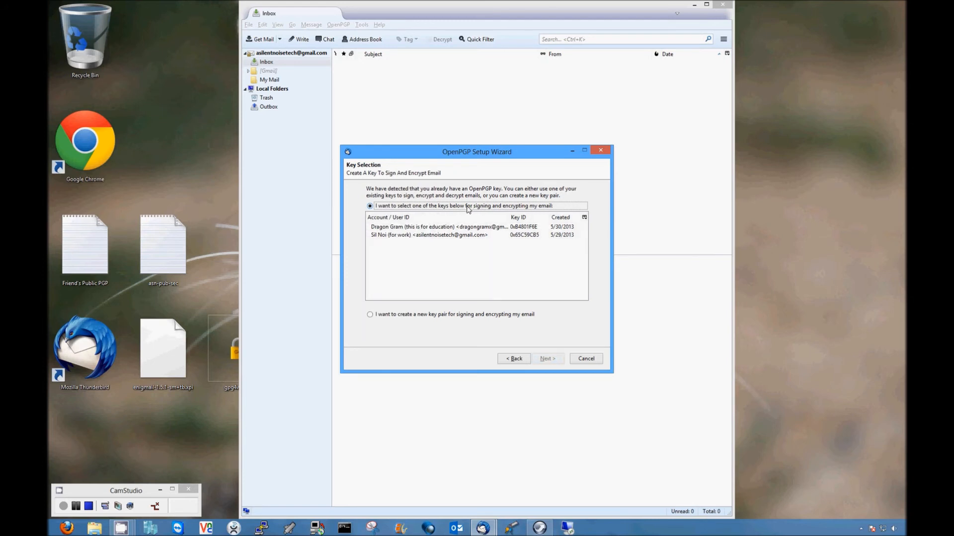
click(455, 227)
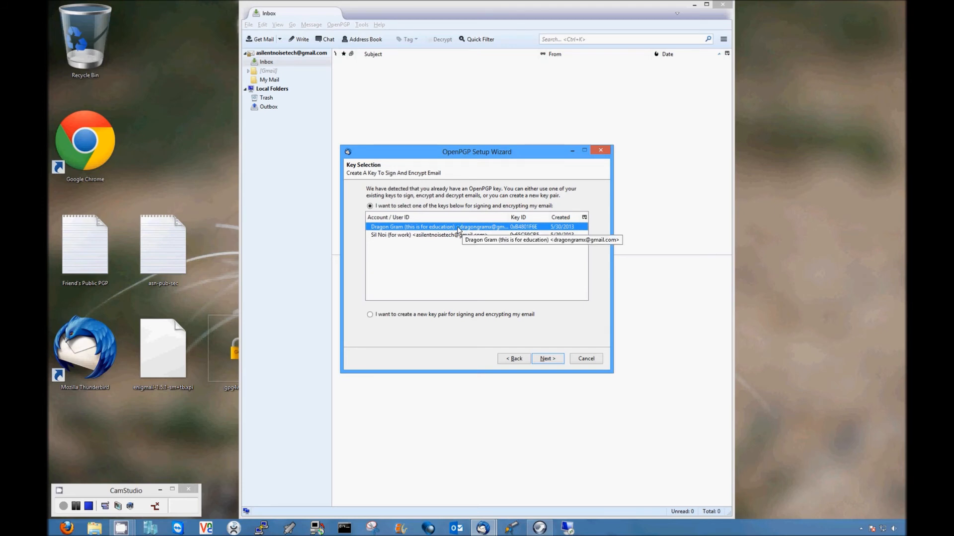
click(547, 360)
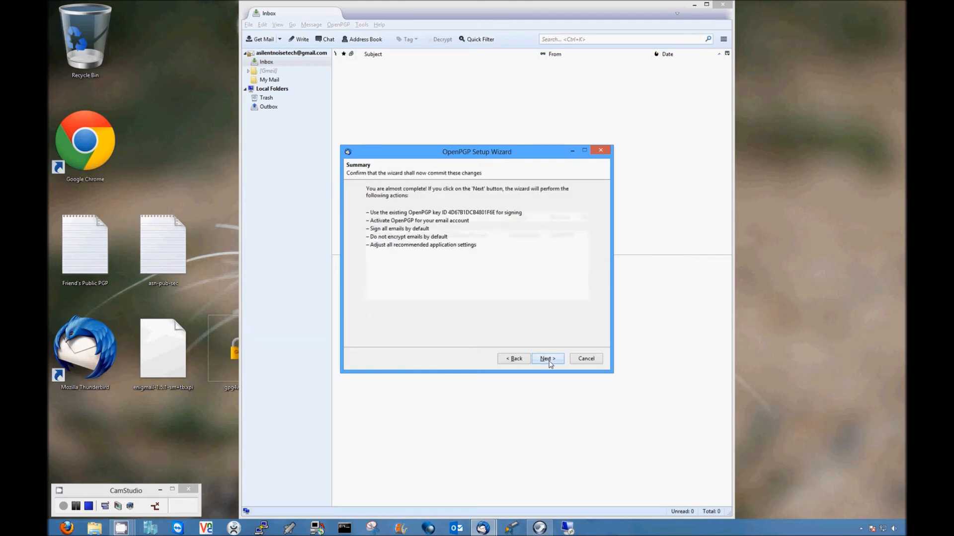
click(547, 359)
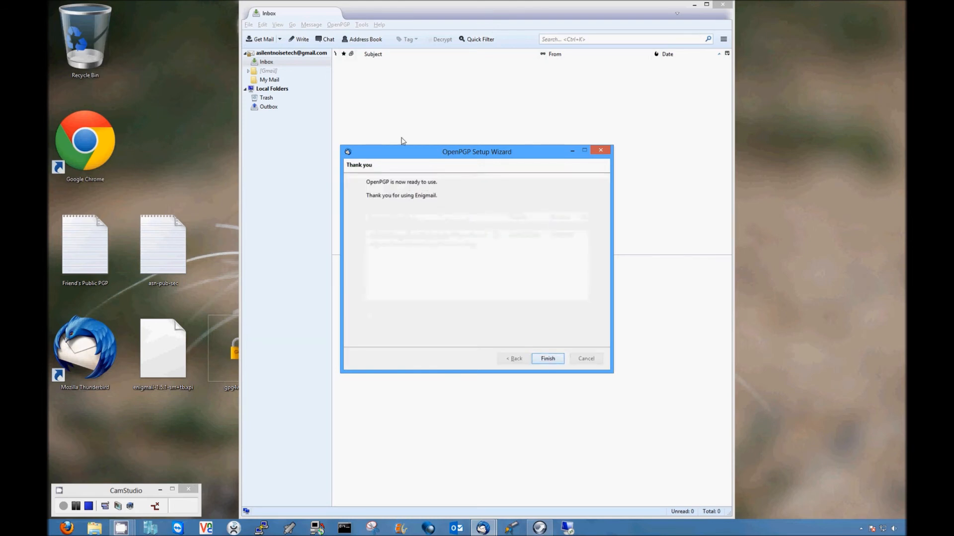
click(548, 358)
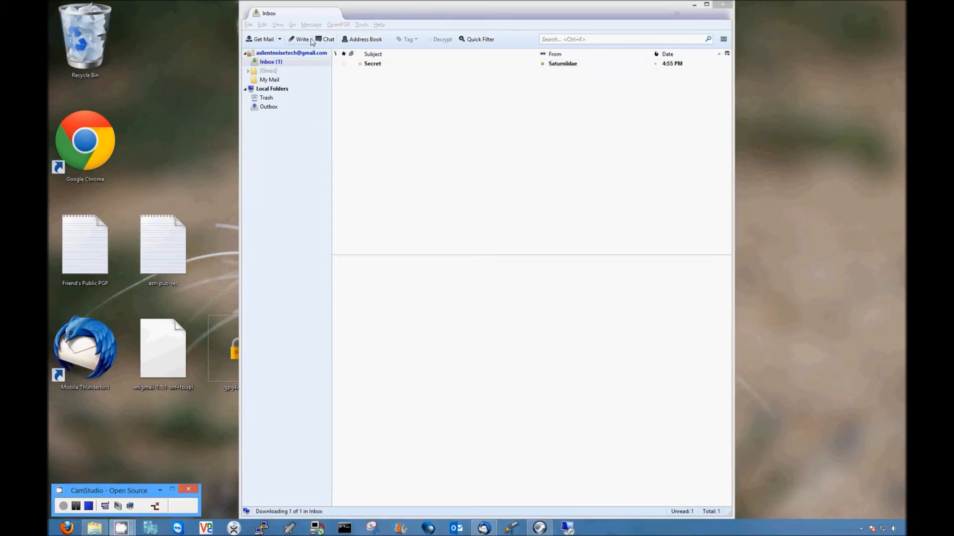
Step: Edit the correspondent's per-recipient rule to use their personal-use key, then save the rules
click(349, 26)
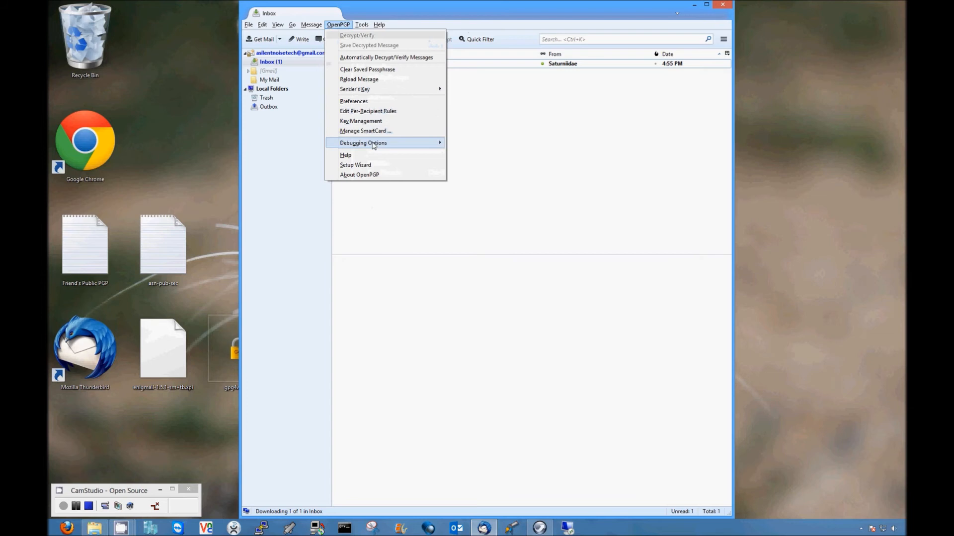
click(382, 111)
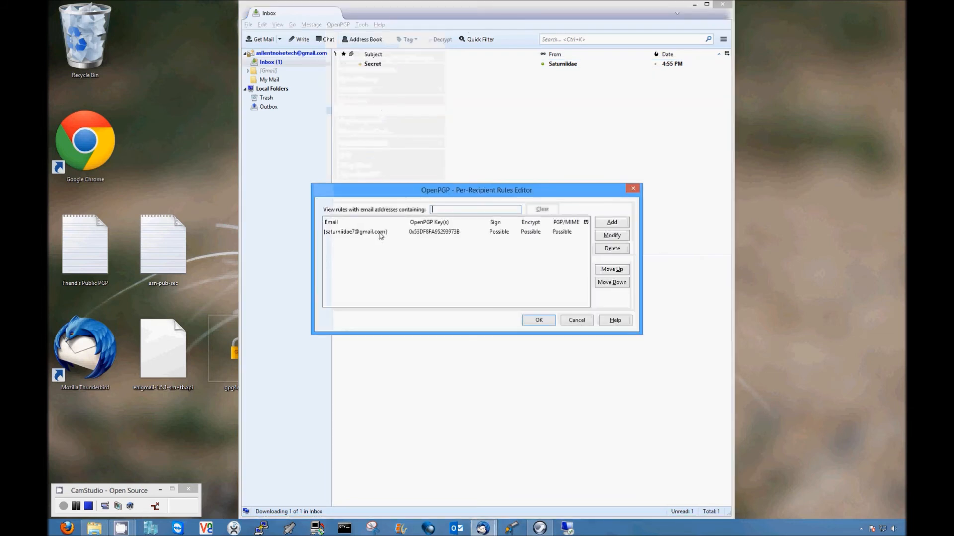
click(381, 234)
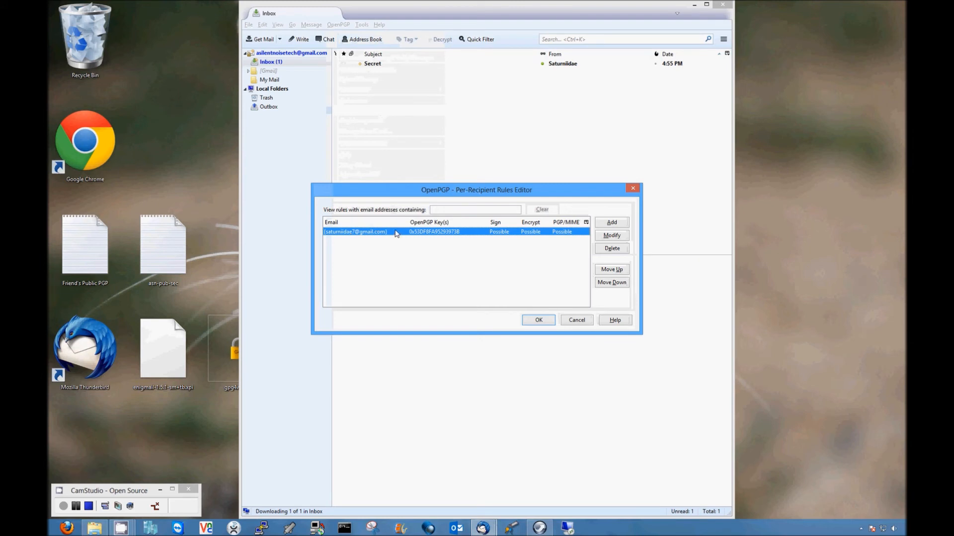
double_click(396, 233)
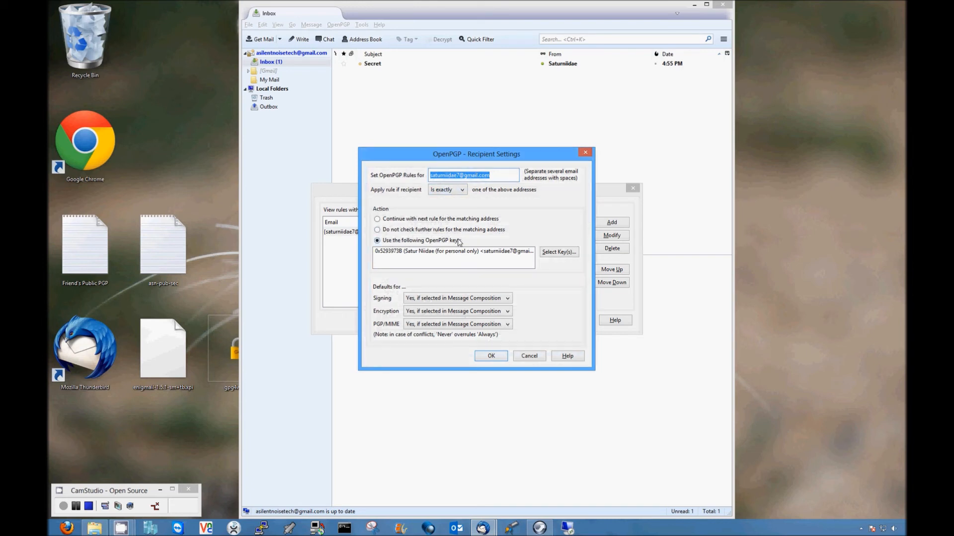
click(555, 252)
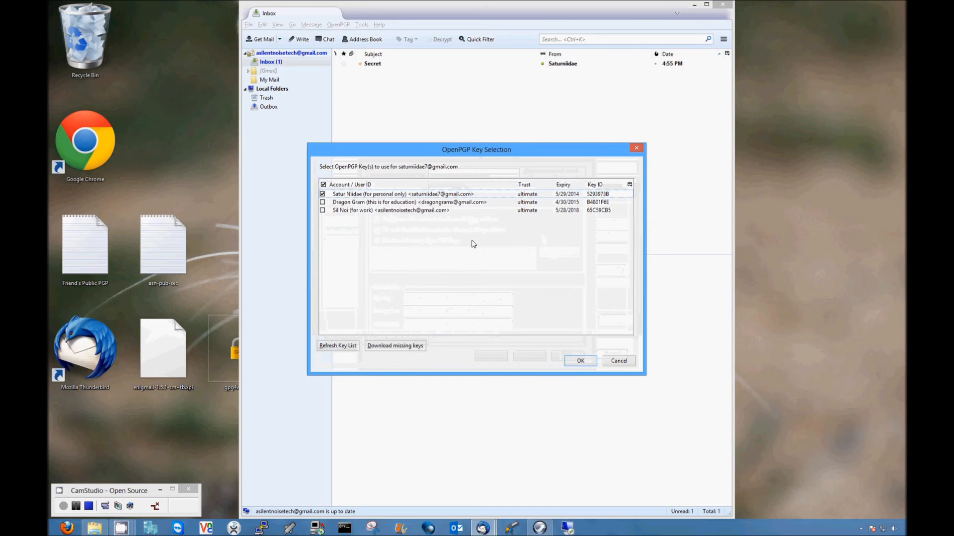
click(619, 361)
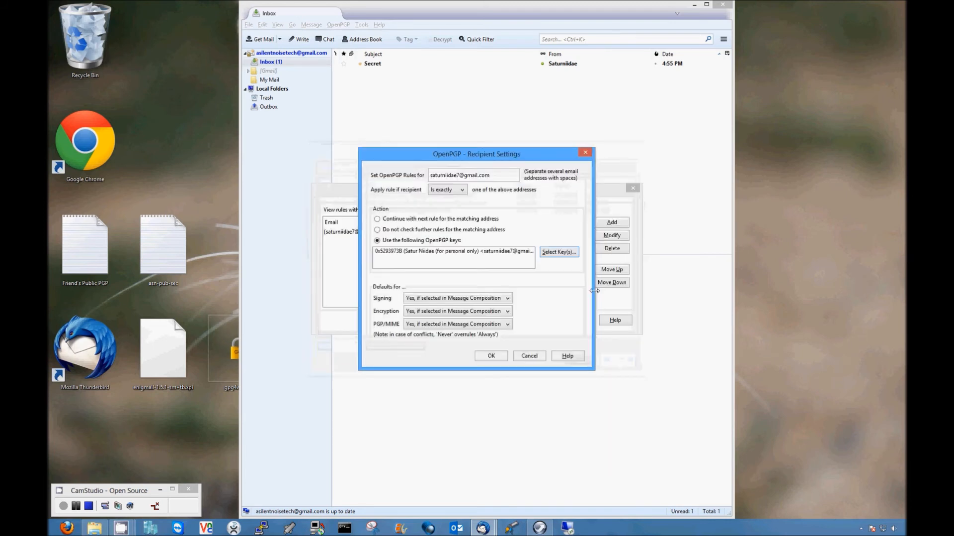
click(494, 356)
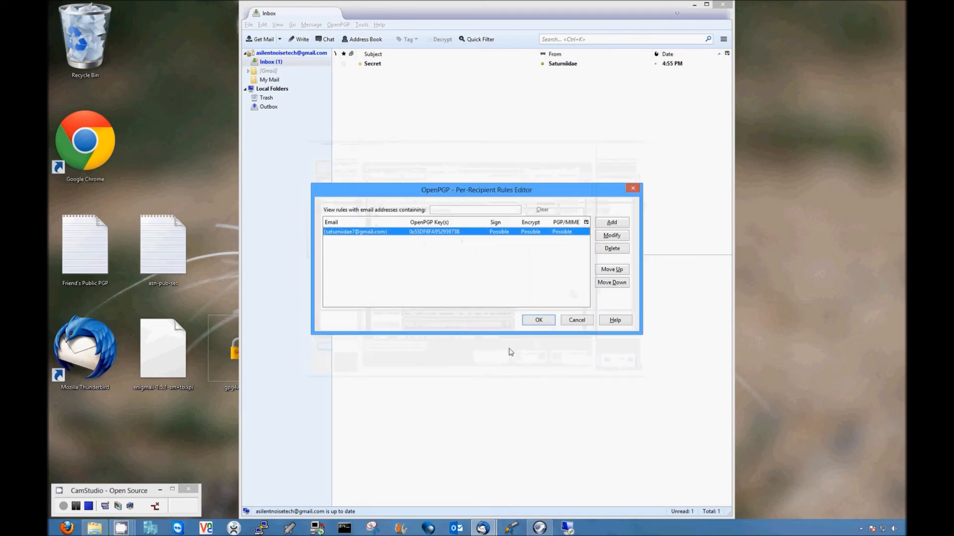
click(544, 320)
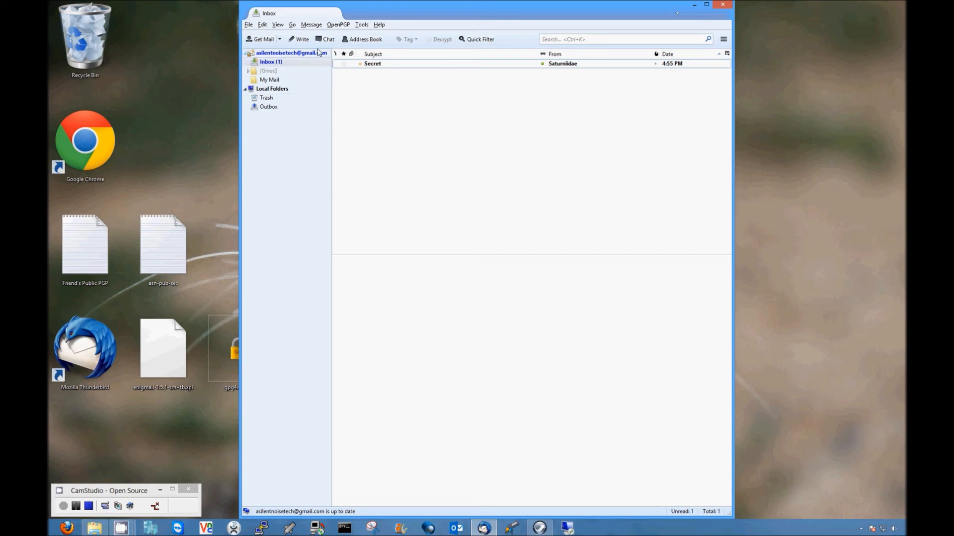
Step: Compose a new email to the correspondent with subject 'test' and body 'test secret information'
click(303, 40)
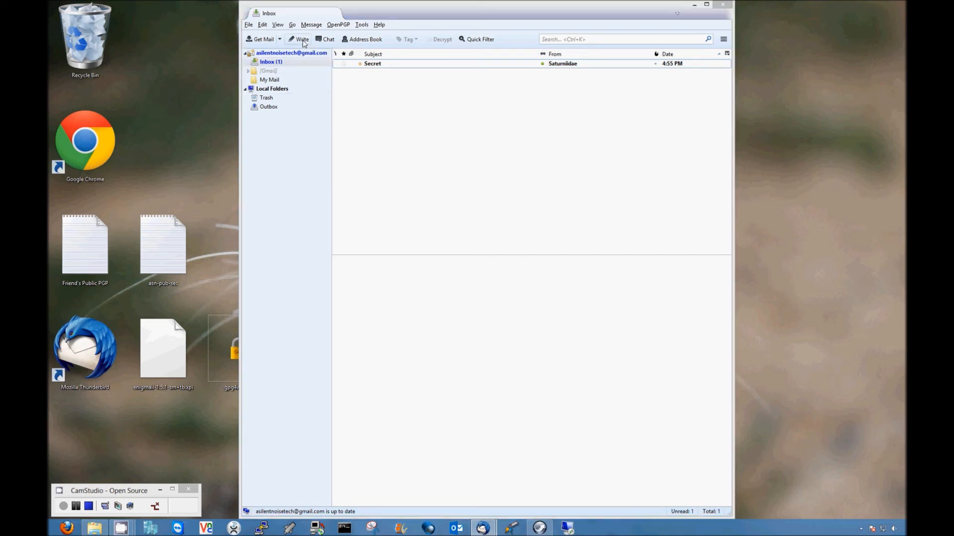
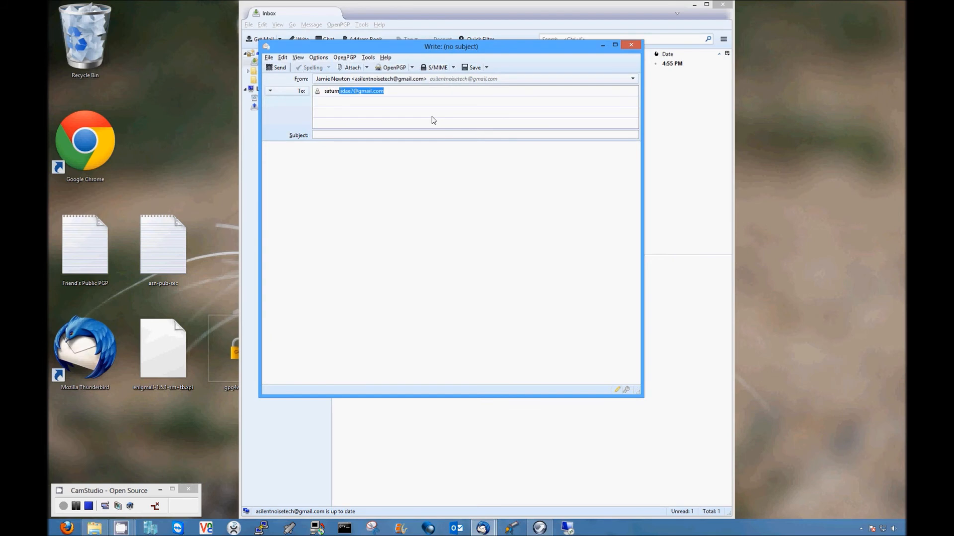
key(Tab)
key(Tab)
key(shift+Tab)
text(test)
key(Tab)
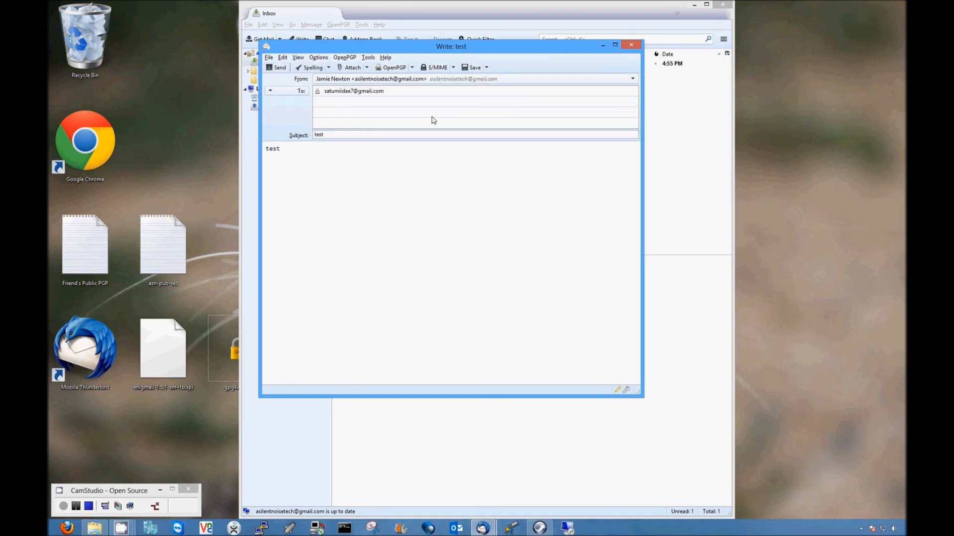
text(test secret information)
Step: Keep OpenPGP sign and encrypt enabled, send the message, and confirm the key passphrase
click(411, 67)
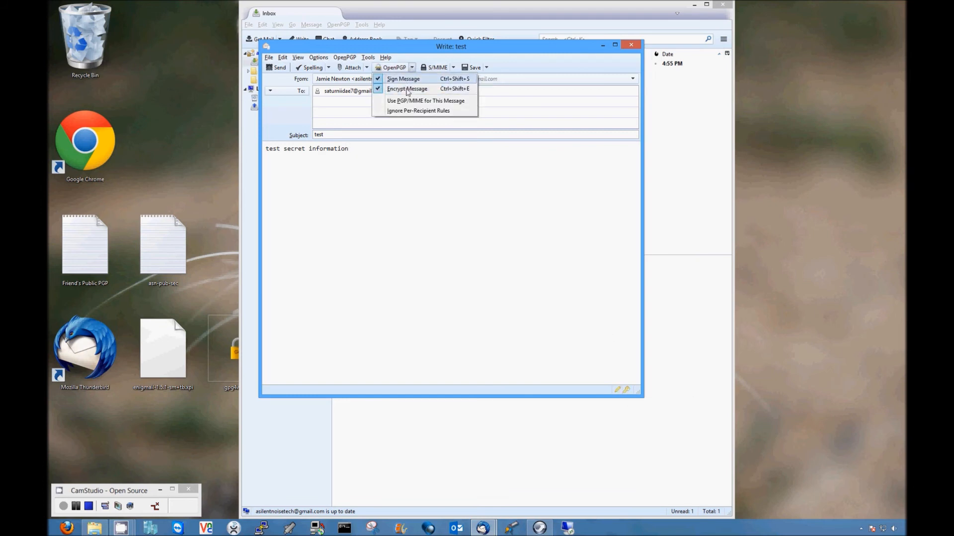
click(412, 67)
click(344, 57)
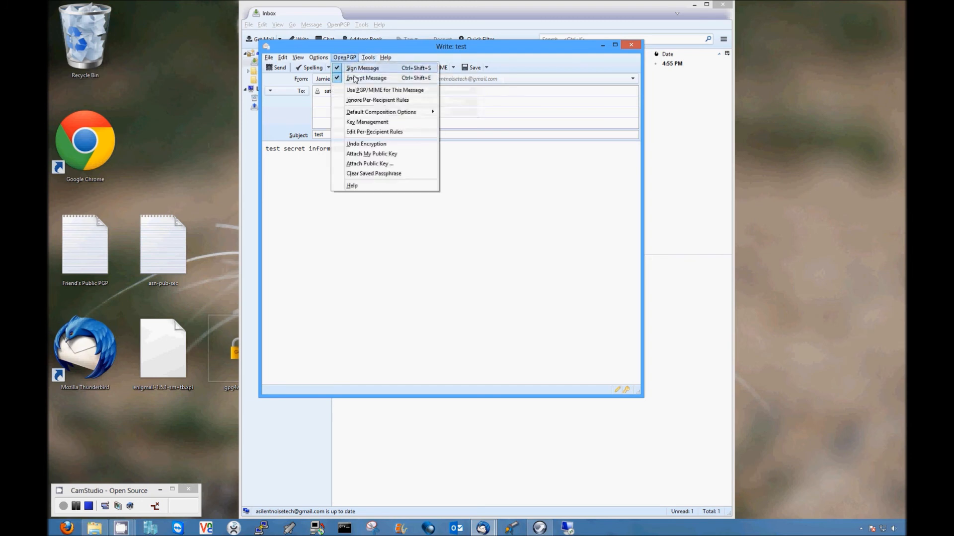
click(366, 67)
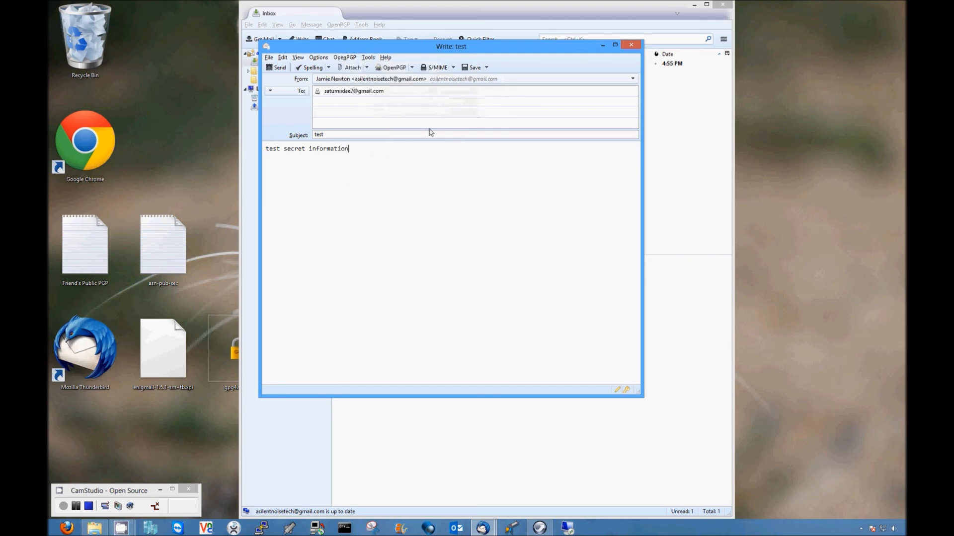
click(280, 68)
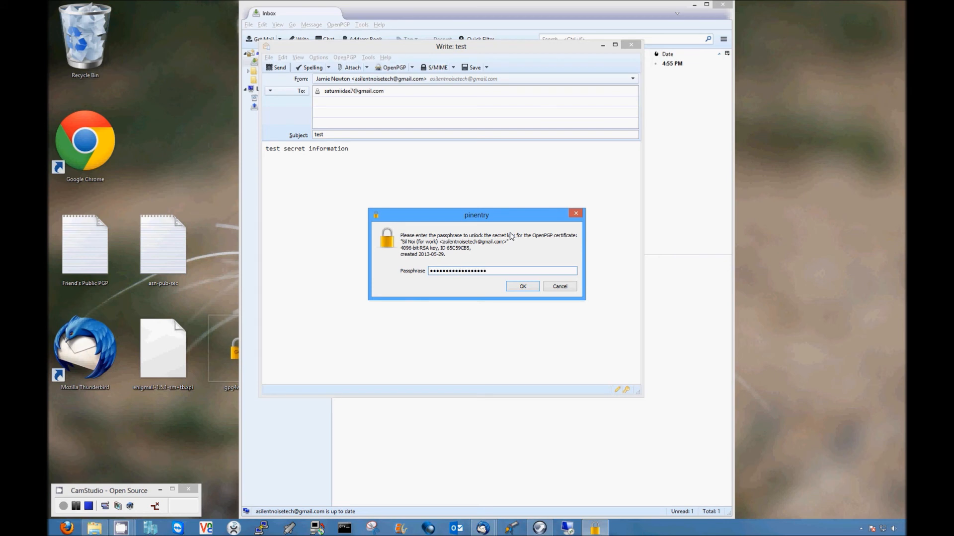
click(521, 288)
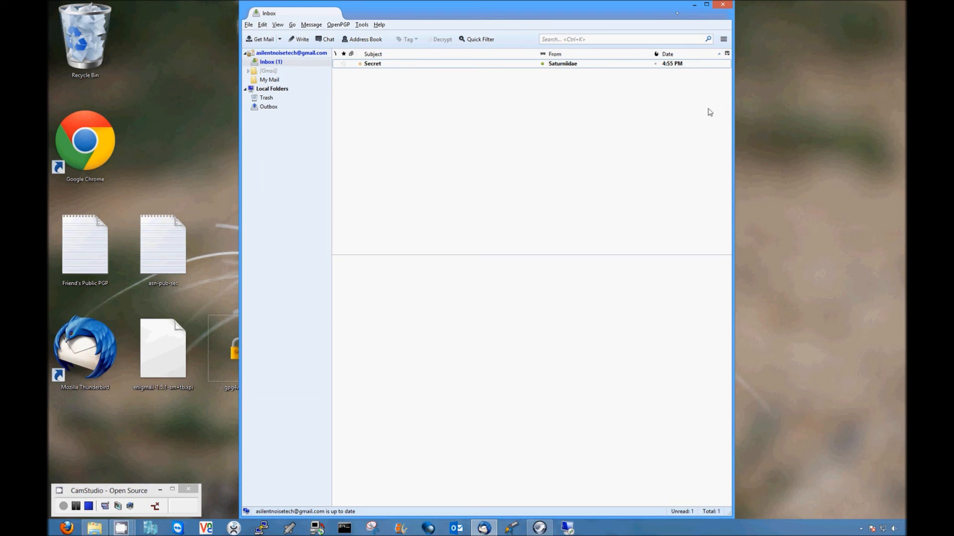
Step: Open the Secret message in a tab, decrypt it with the passphrase, then close the tab
click(391, 67)
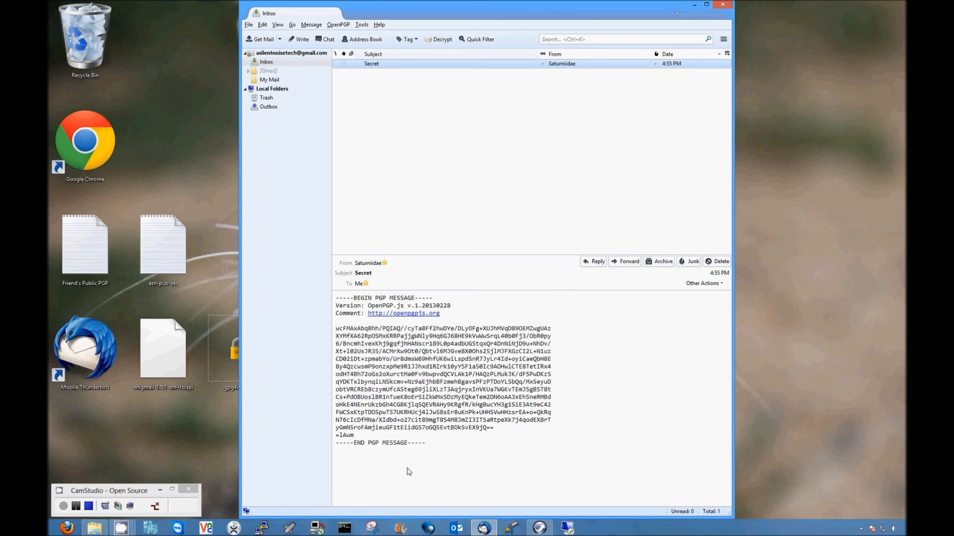
drag(448, 230, 447, 144)
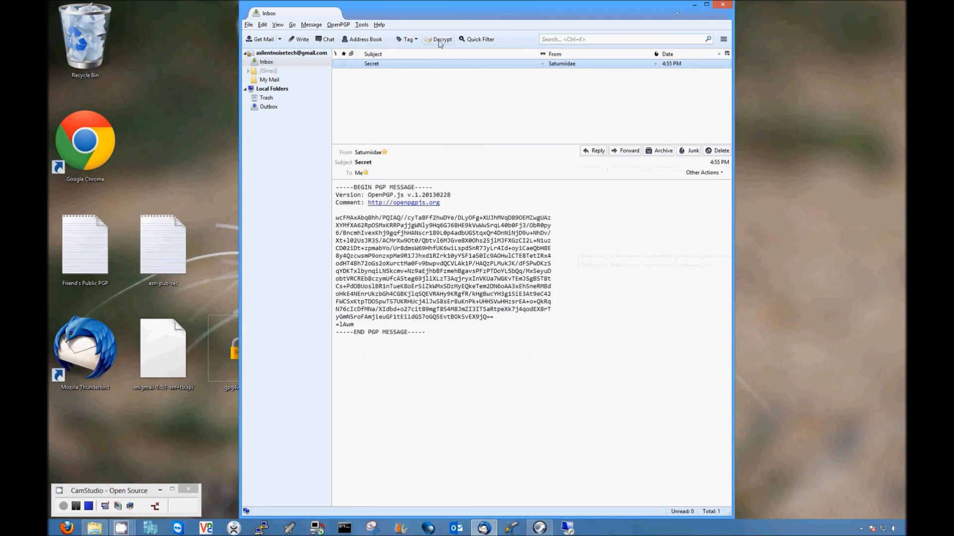
double_click(429, 64)
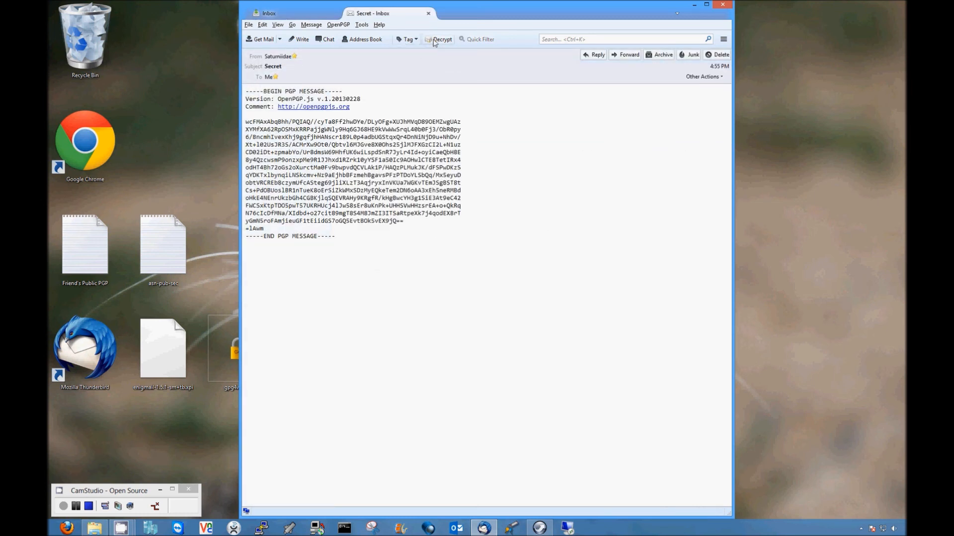
click(434, 42)
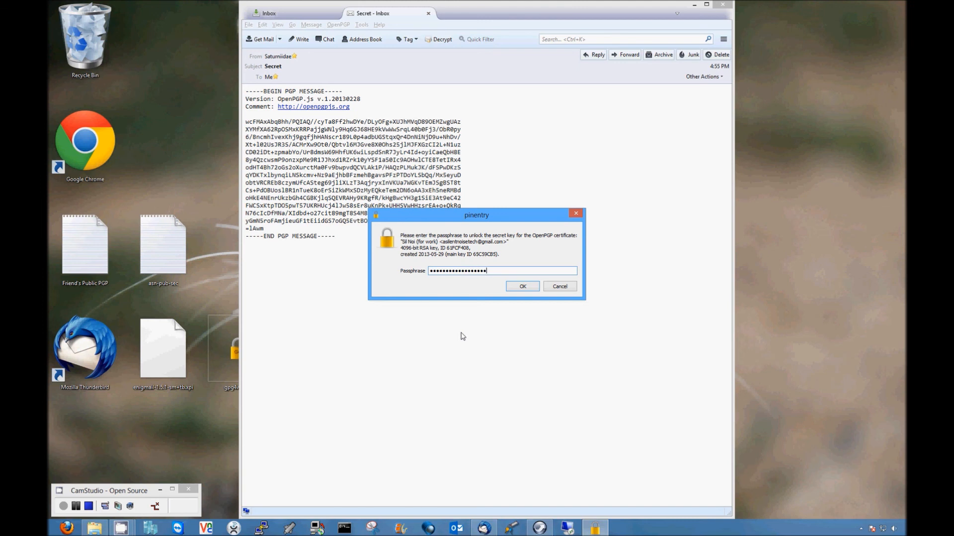
click(523, 288)
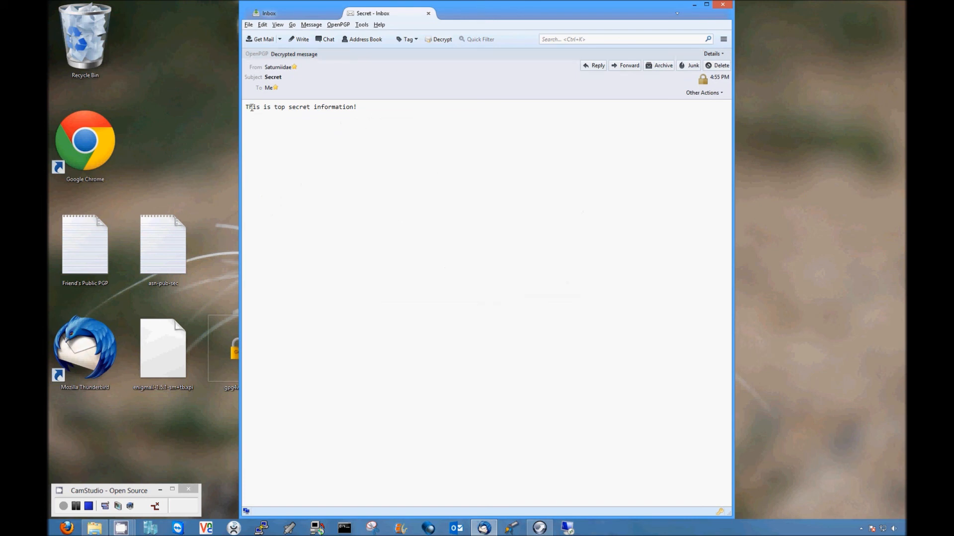
drag(246, 107, 376, 109)
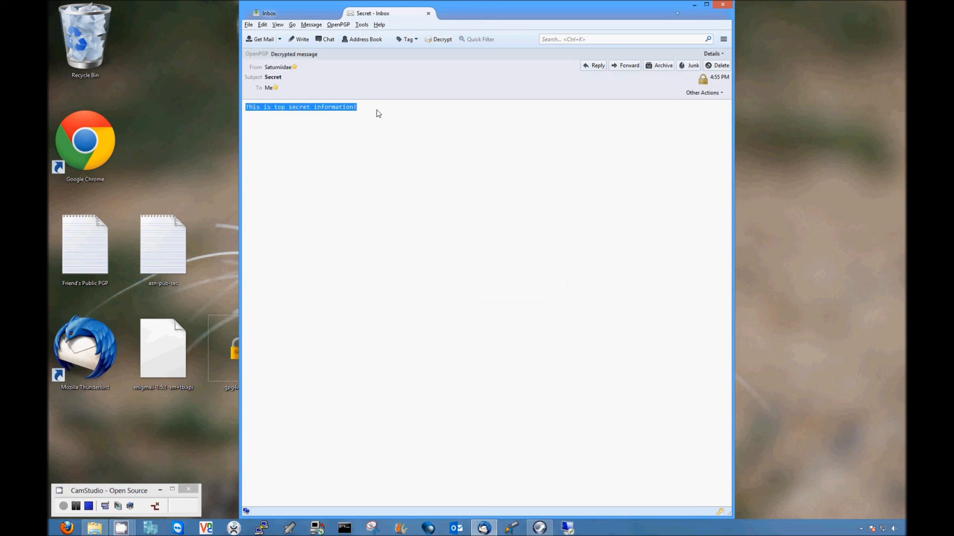
click(376, 111)
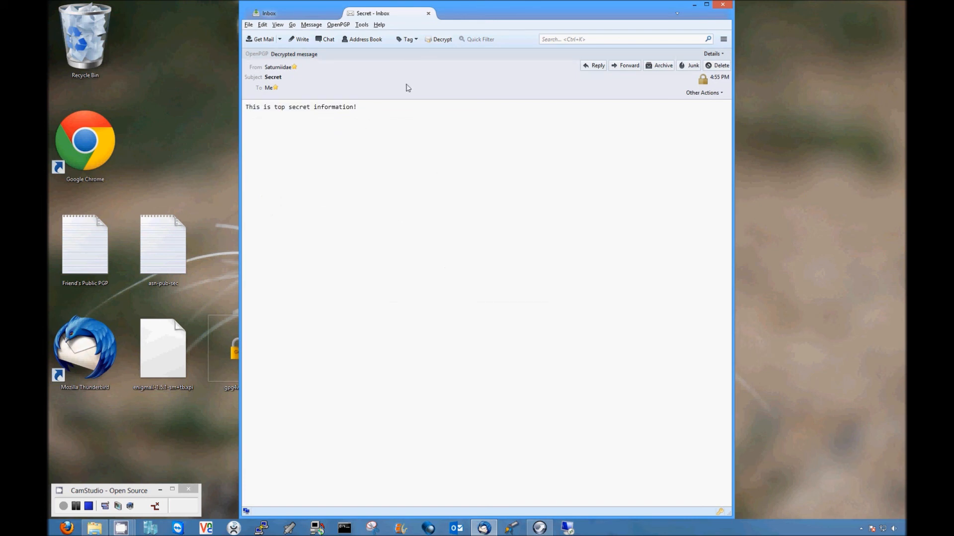
click(429, 14)
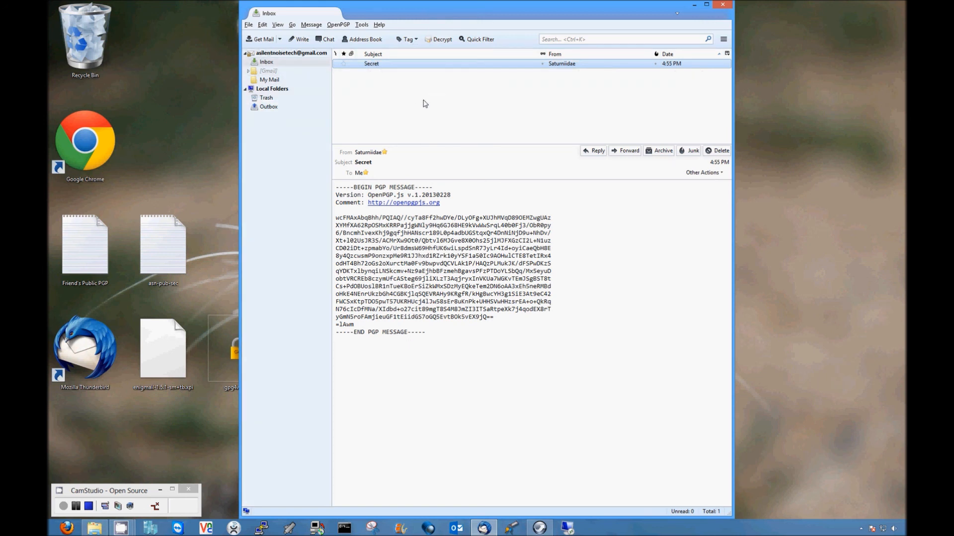
Step: Move the Thunderbird window right and select the gpg4win installer and Enigmail .xpi on the desktop
drag(381, 11, 465, 18)
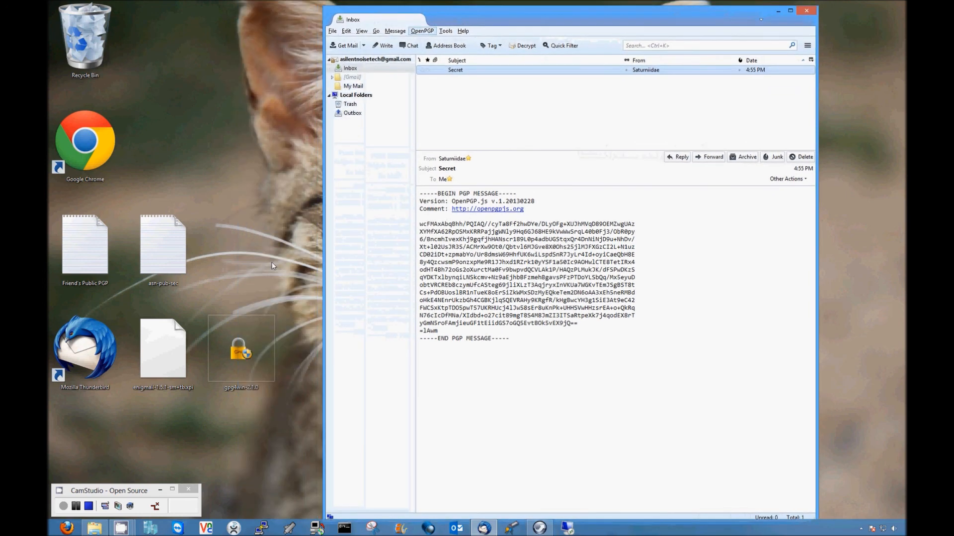
click(248, 338)
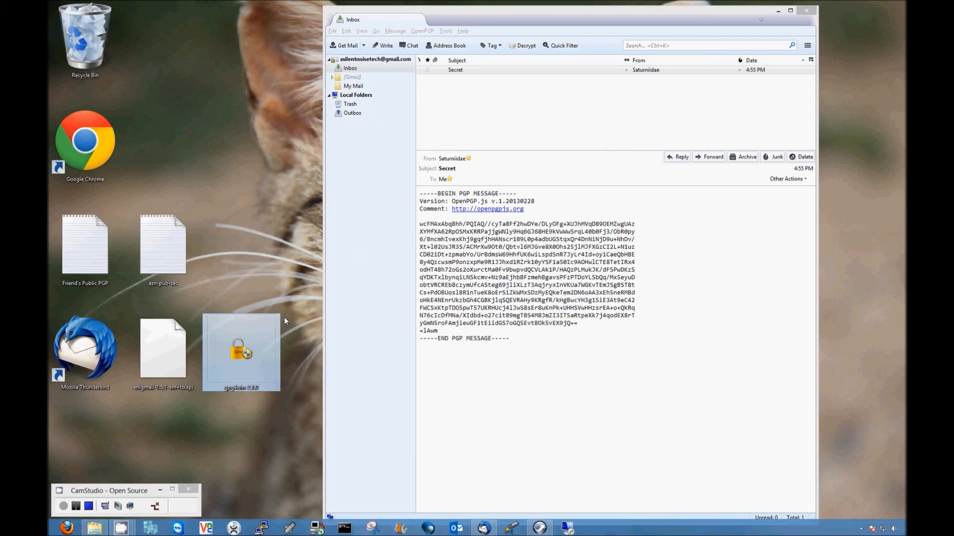
click(151, 344)
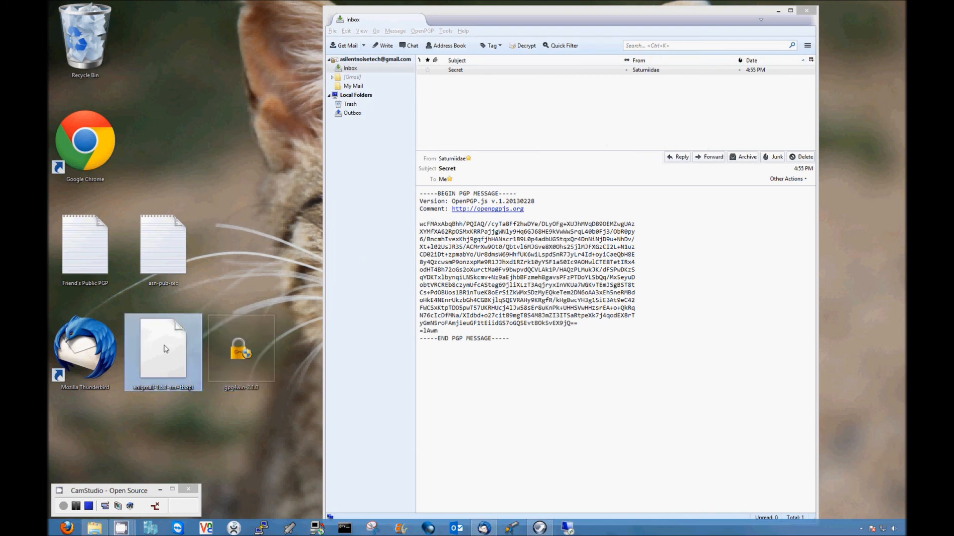